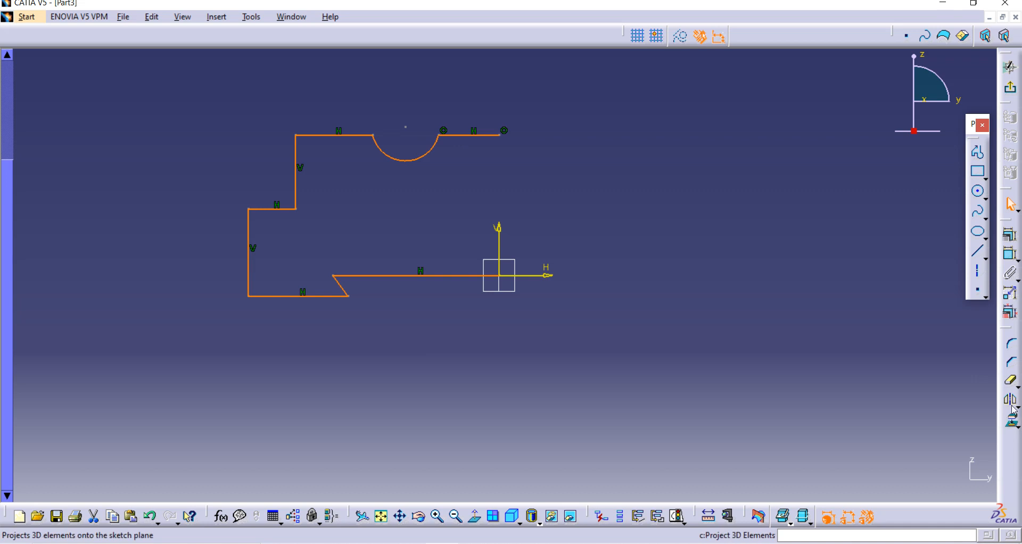
Mirror the selected half profile about the sketch's vertical axis.
left_click(1003, 397)
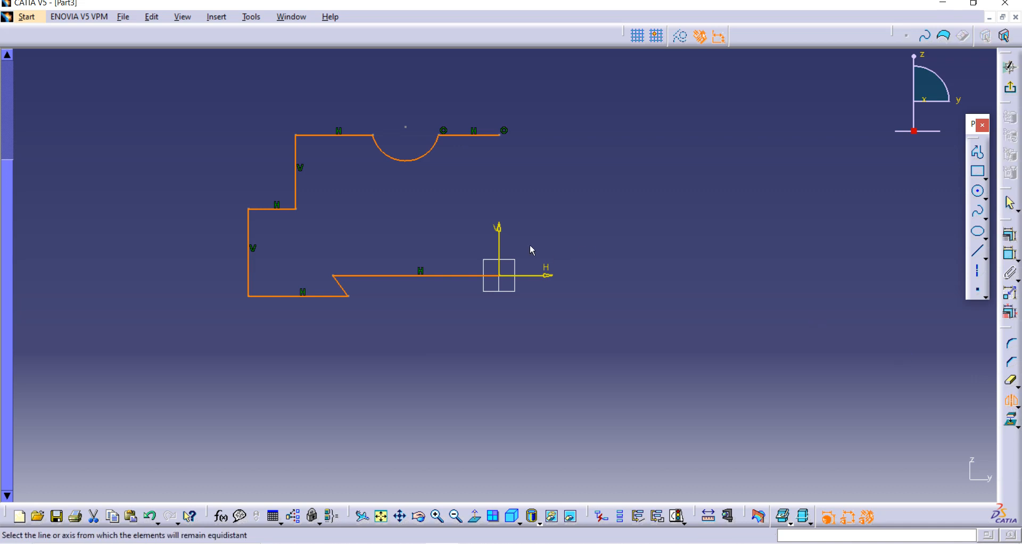
left_click(499, 234)
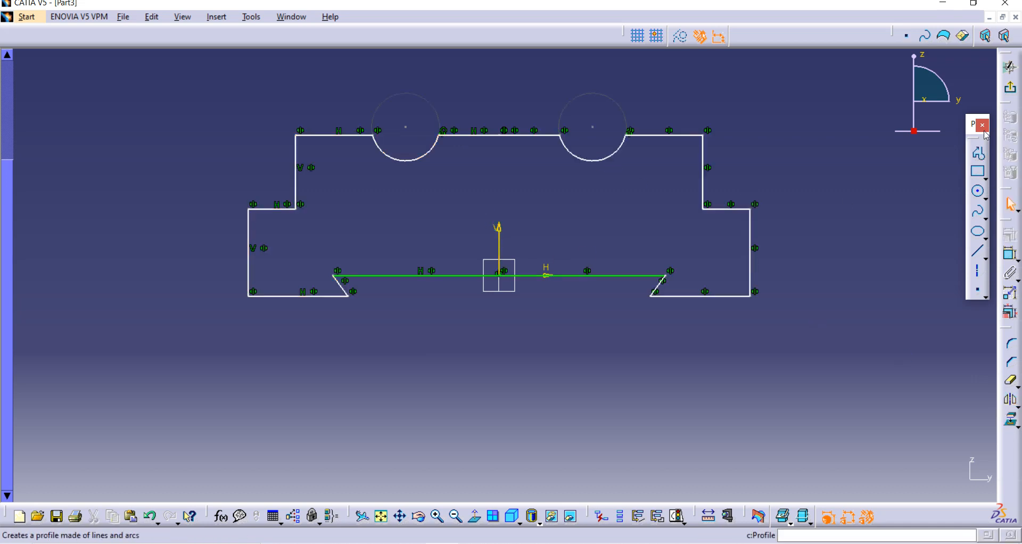
Check the Double Bearing Assembly drawing and constrain the distance between the two arc centres to 35 mm.
left_click(1010, 258)
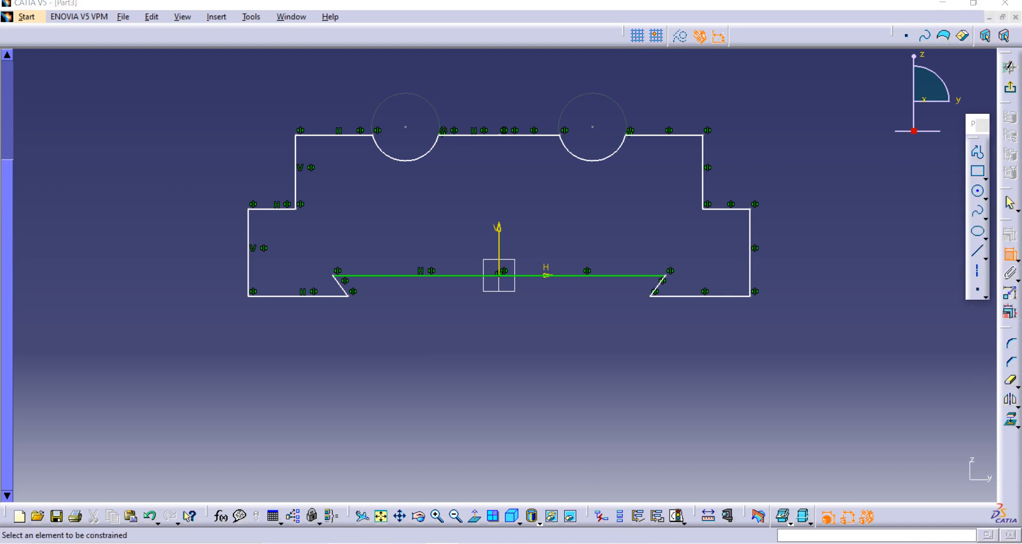
key("alt+Tab")
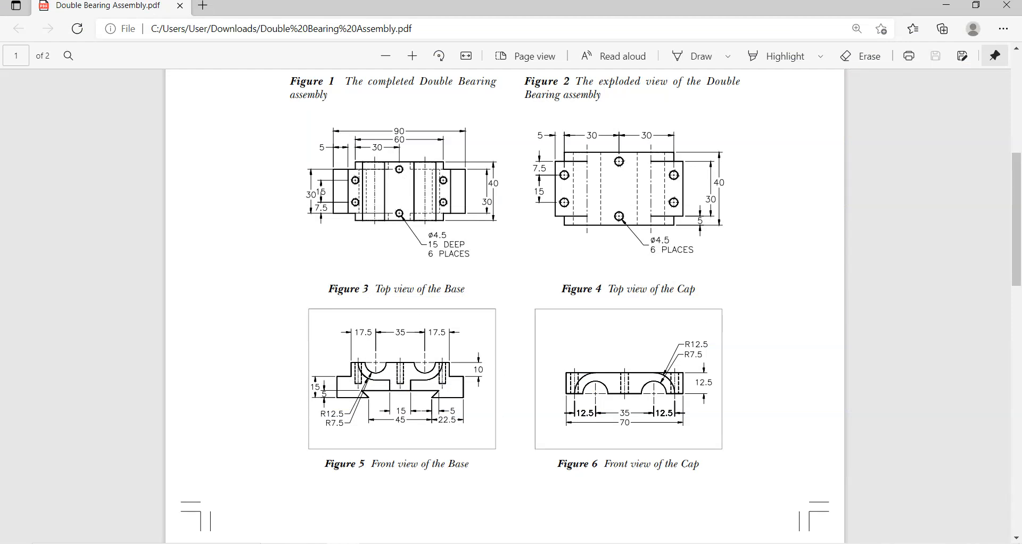
key("alt+Tab")
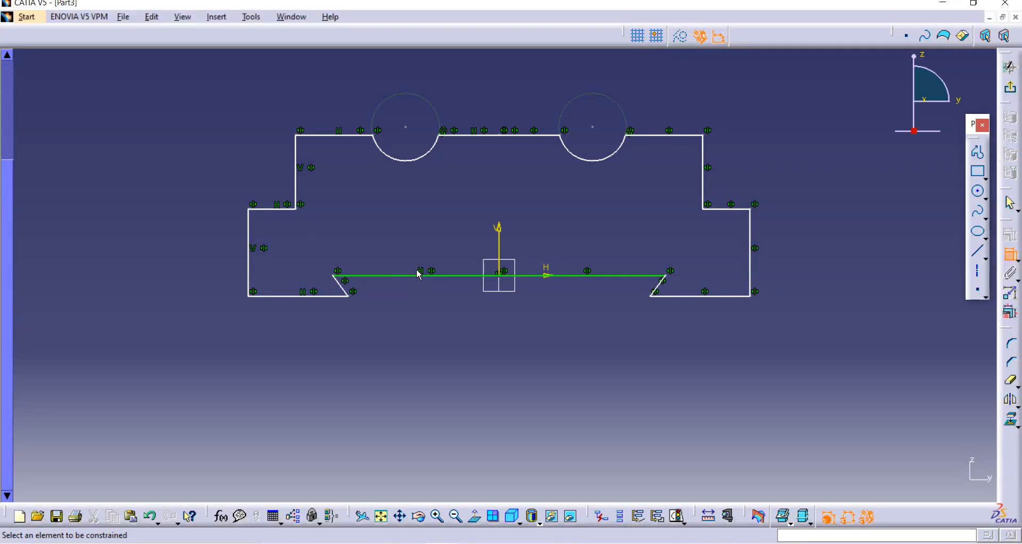
left_click(406, 127)
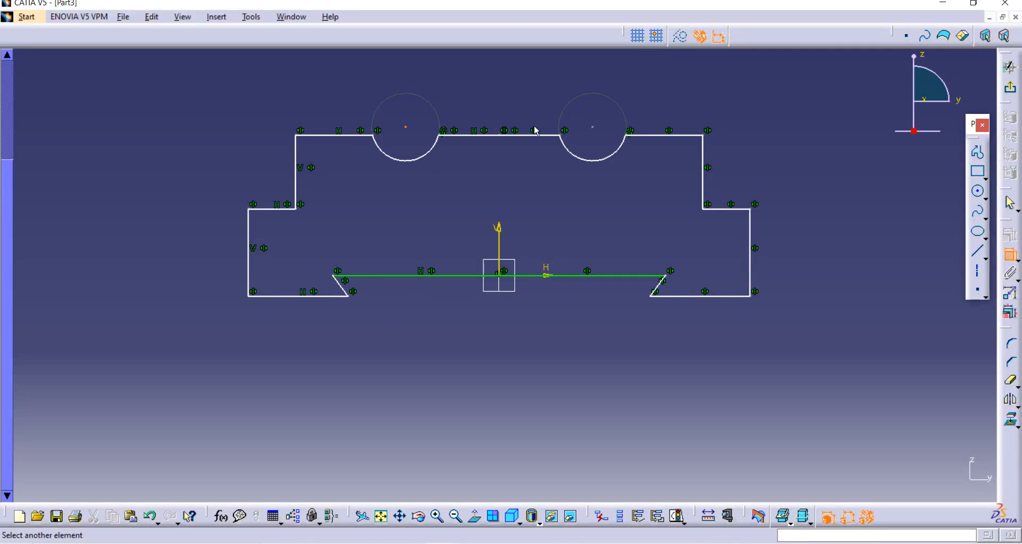
left_click(594, 127)
left_click(493, 102)
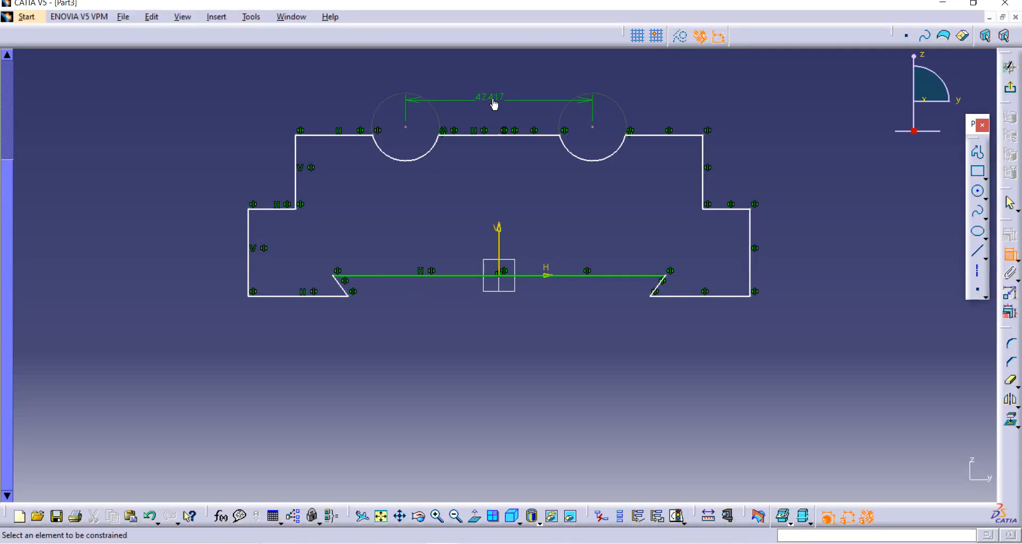
double_click(494, 104)
type("3")
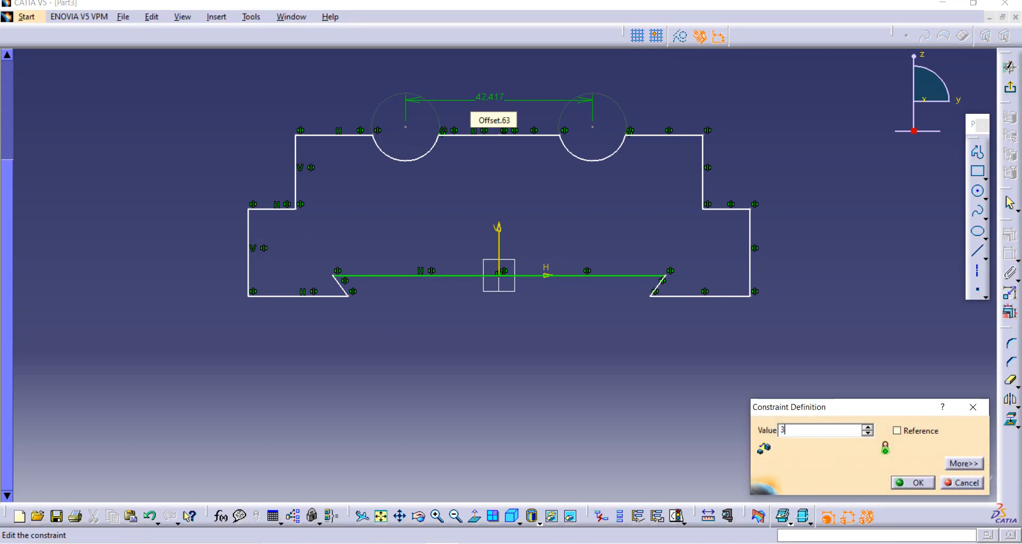
type("5mm")
key("Return")
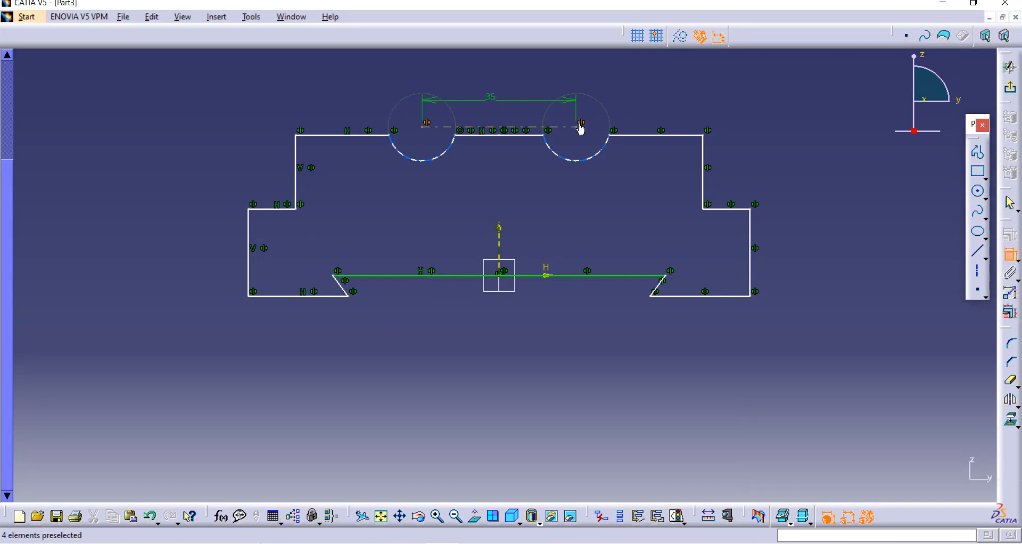
Constrain the distance from the right arc centre to the upper block's right vertical edge to 17.5 mm.
left_click(704, 168)
left_click(663, 79)
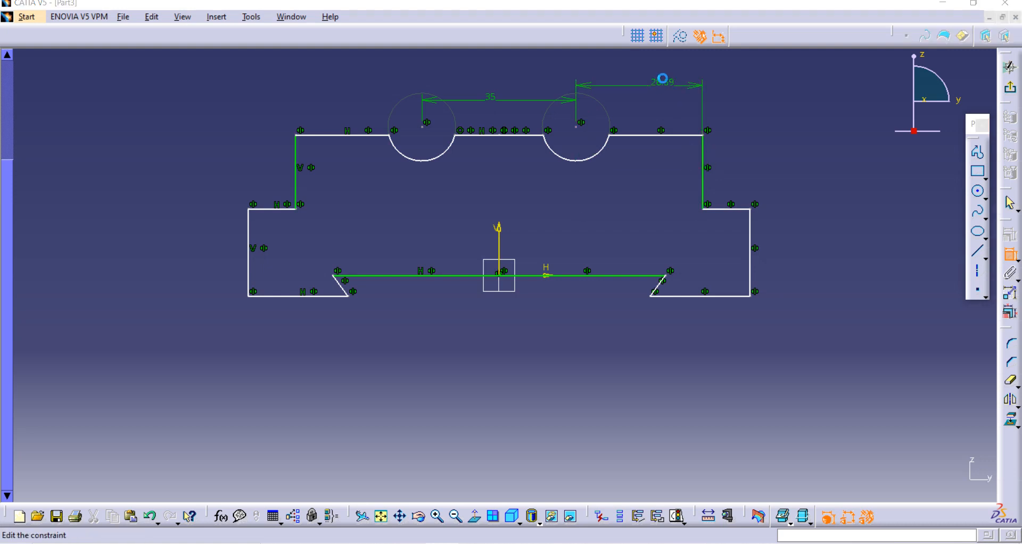
double_click(663, 80)
type("22.")
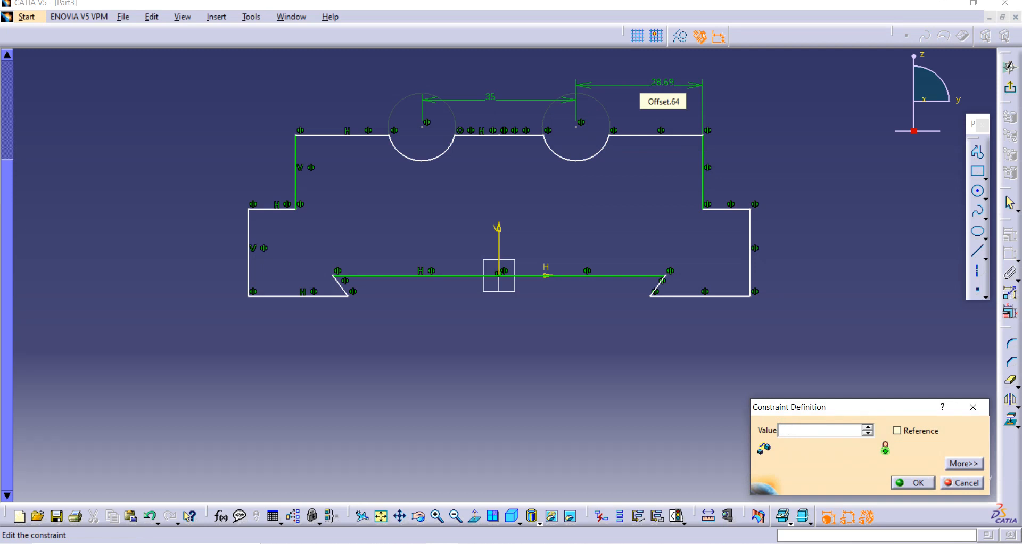
key("Return")
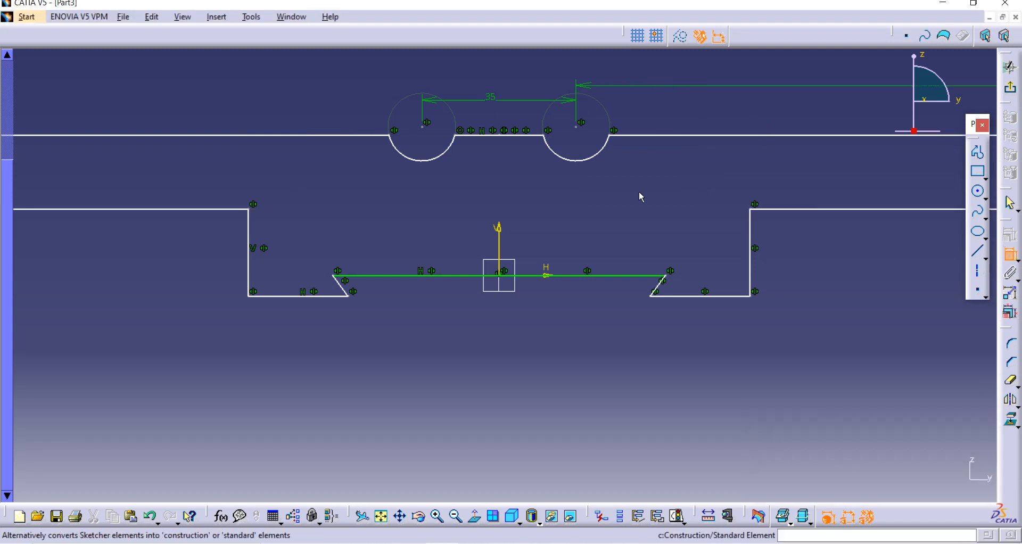
middle_click_drag(761, 131, 759, 226)
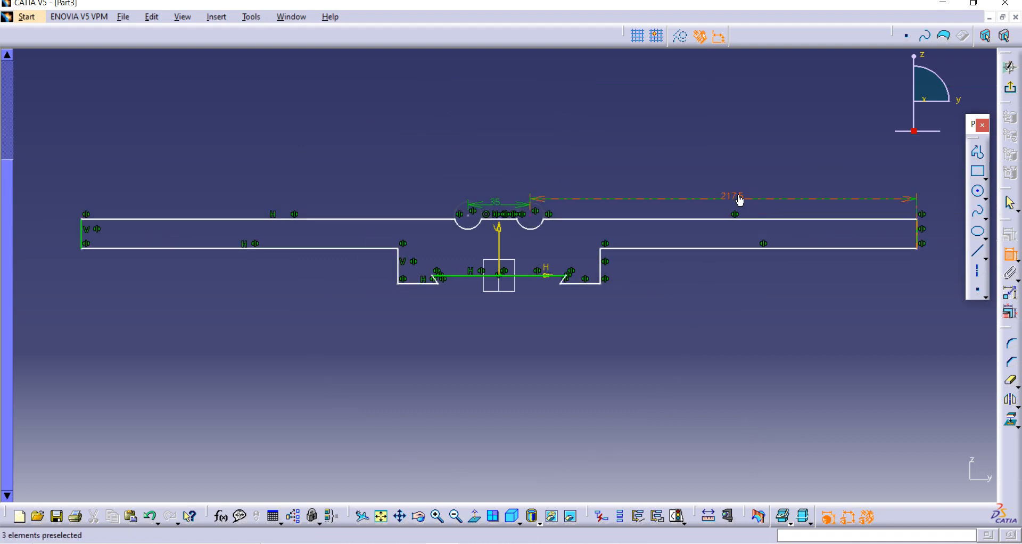
double_click(739, 199)
key("BackSpace")
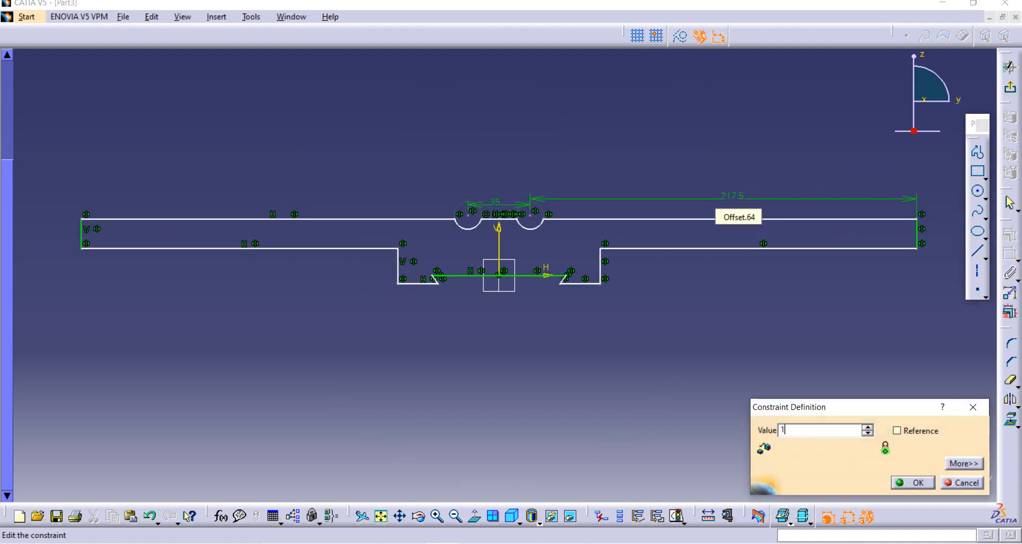
key("Return")
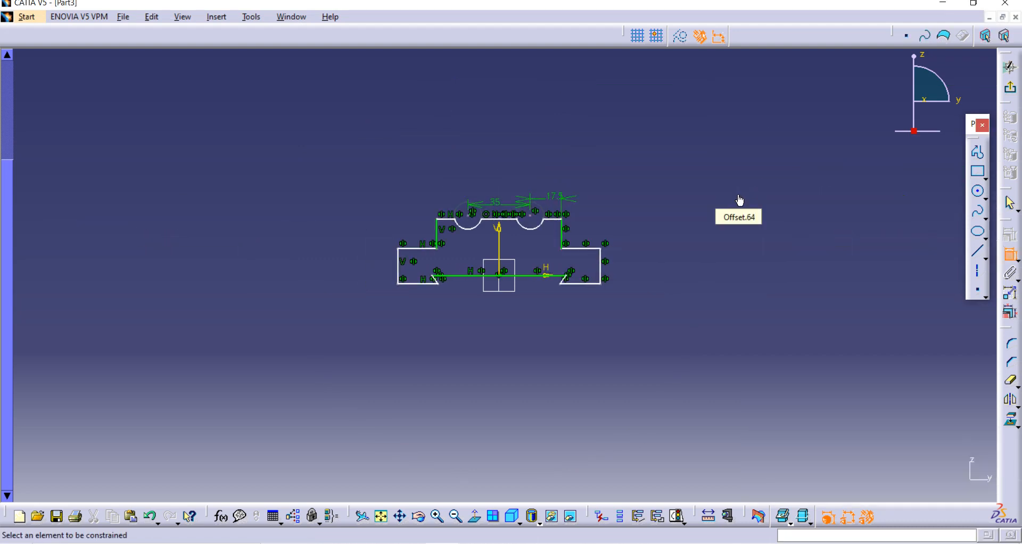
Constrain the height between the profile's top edge and the right shoulder edge to 10 mm.
middle_click_drag(516, 346, 569, 190)
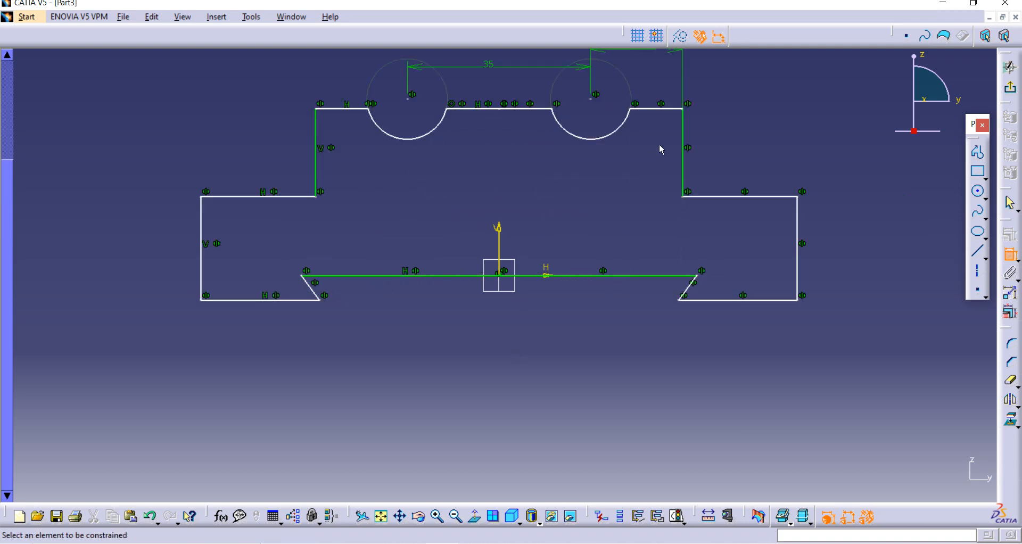
left_click(674, 109)
left_click(763, 197)
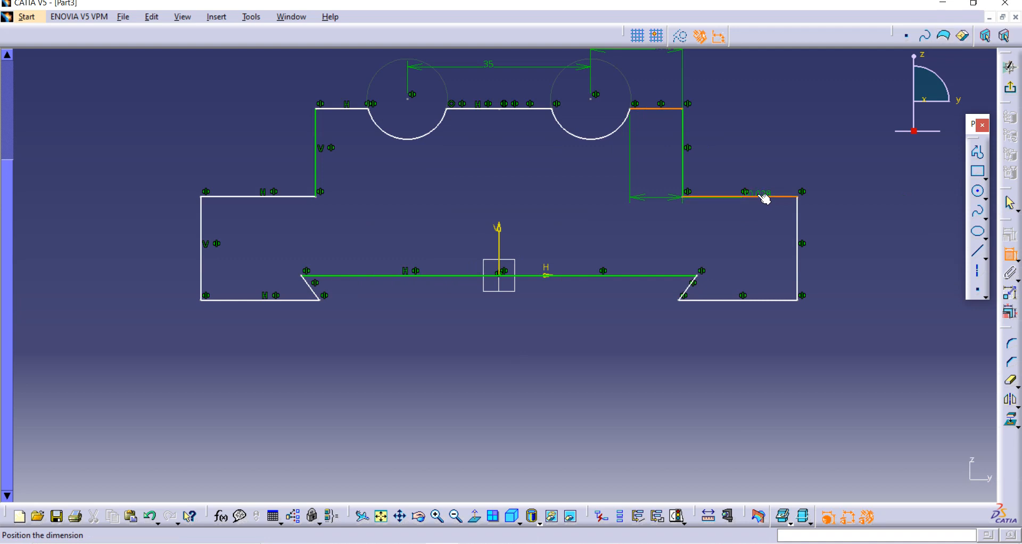
left_click(756, 156)
double_click(756, 156)
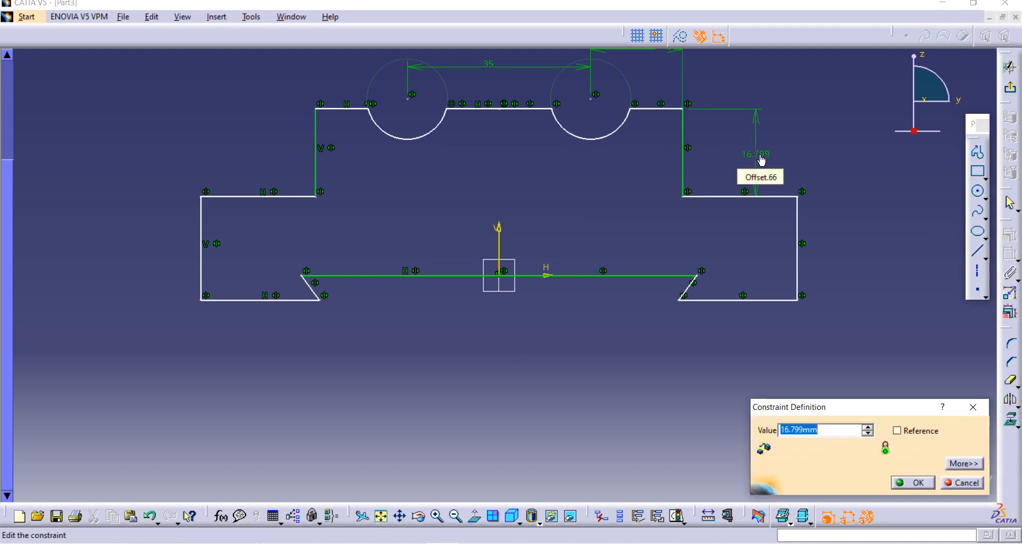
type("10")
key("Return")
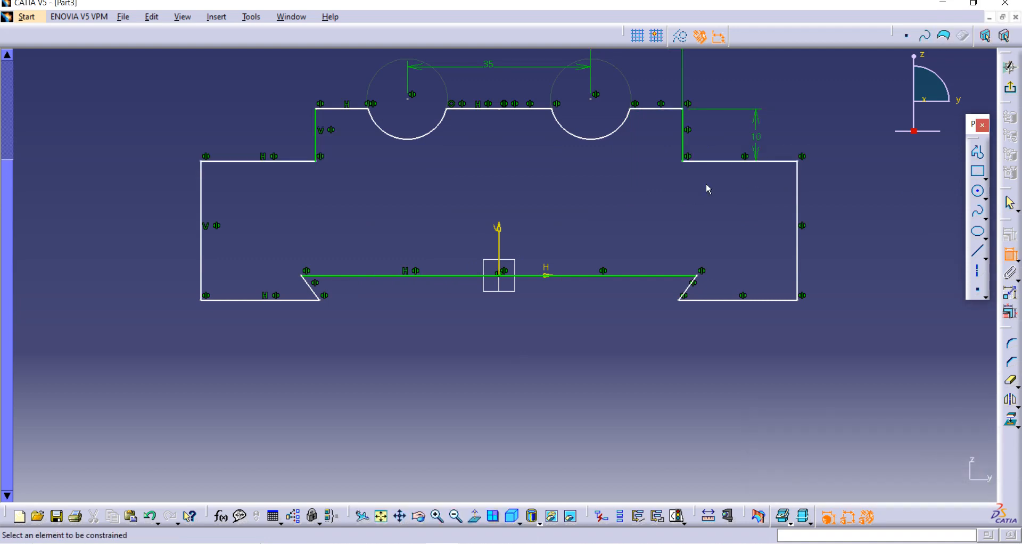
Constrain the vertical distance between the dovetail slot's upper edge and the right bottom edge to 5 mm.
left_click(667, 276)
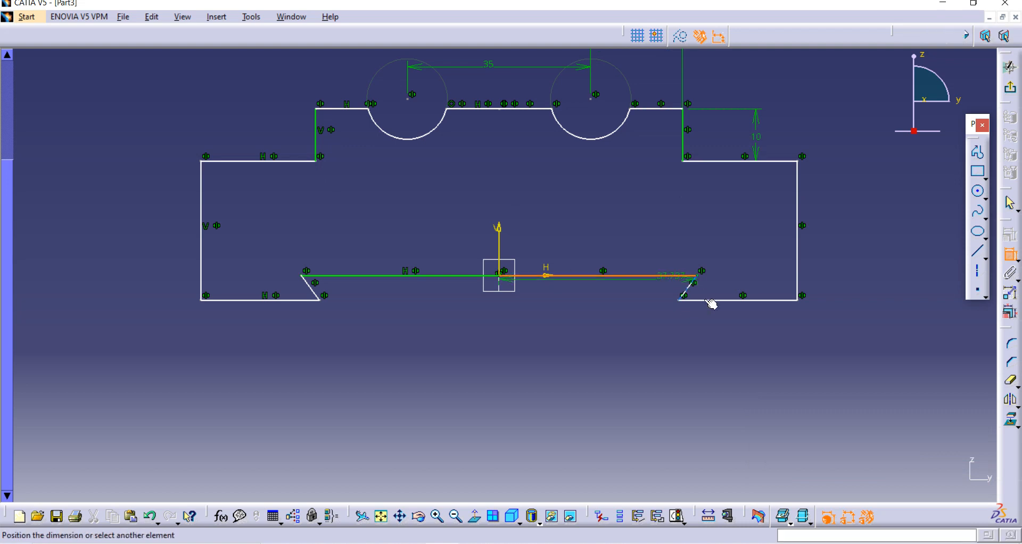
left_click(753, 301)
left_click(855, 292)
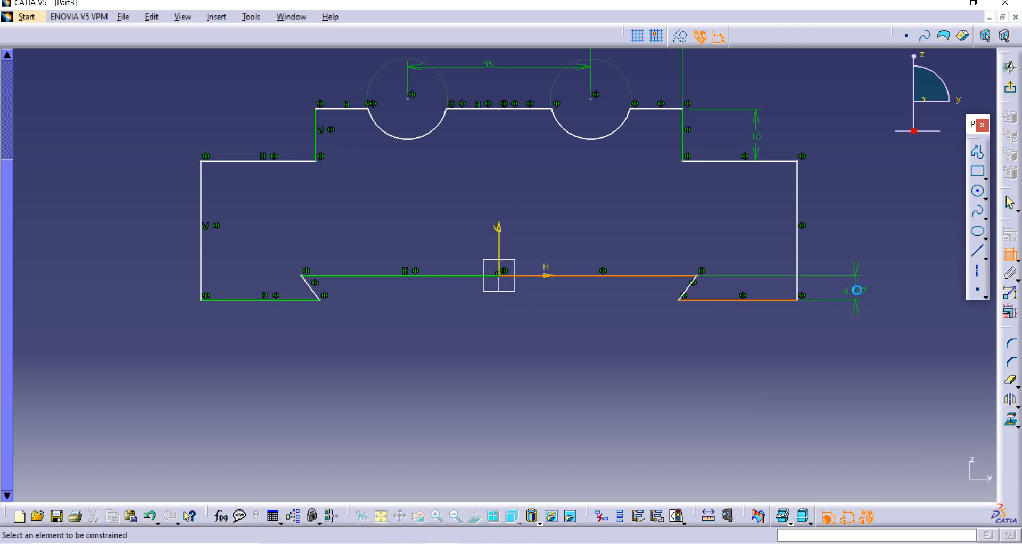
double_click(858, 293)
type("5")
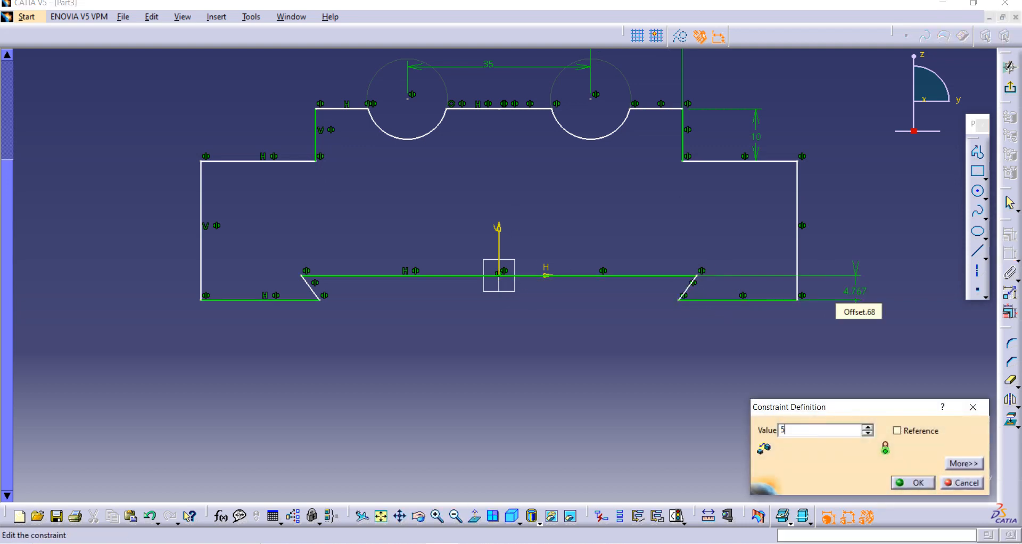
key("Return")
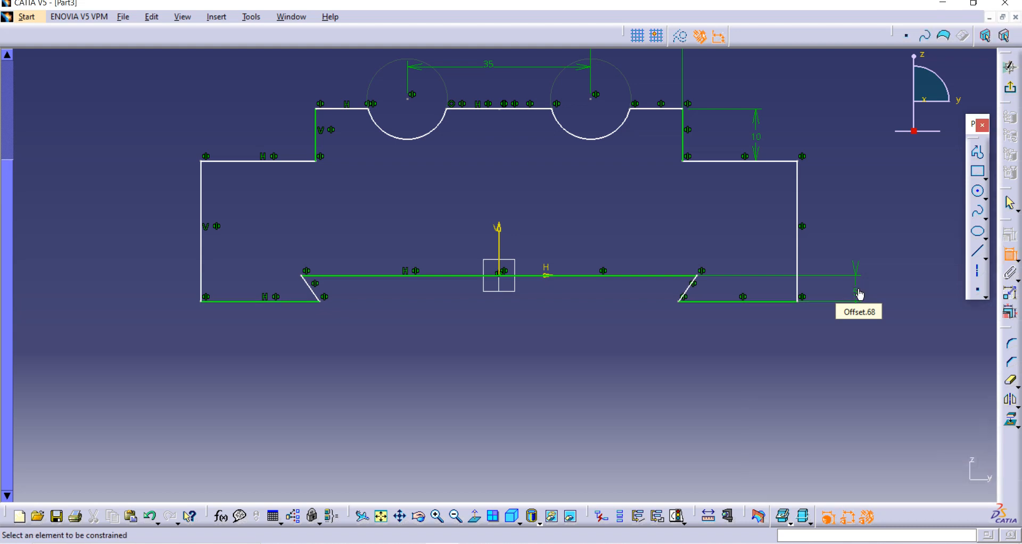
Constrain the height between the left shoulder edge and the left bottom edge to 15 mm.
left_click(284, 161)
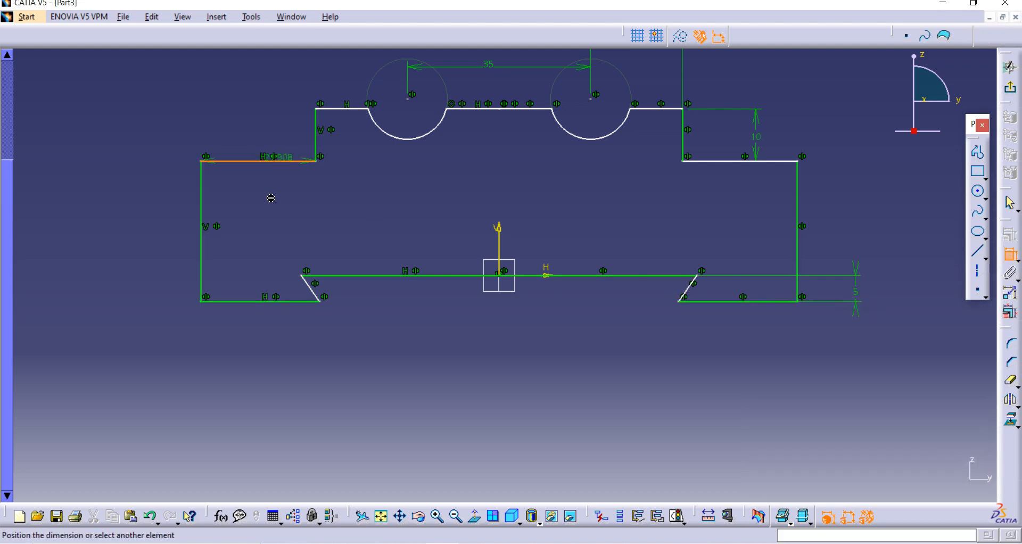
left_click(261, 302)
left_click(119, 228)
double_click(119, 229)
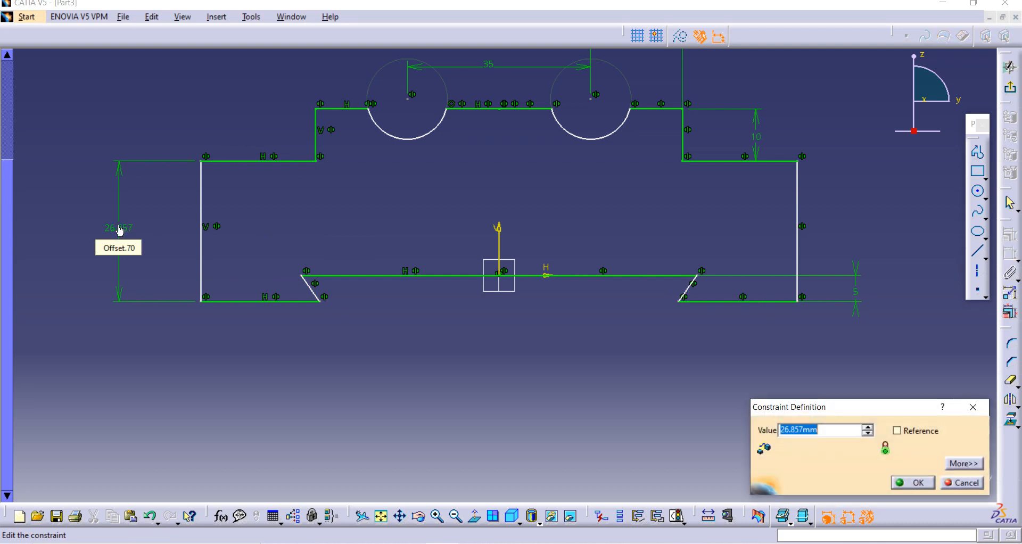
type("15")
key("Return")
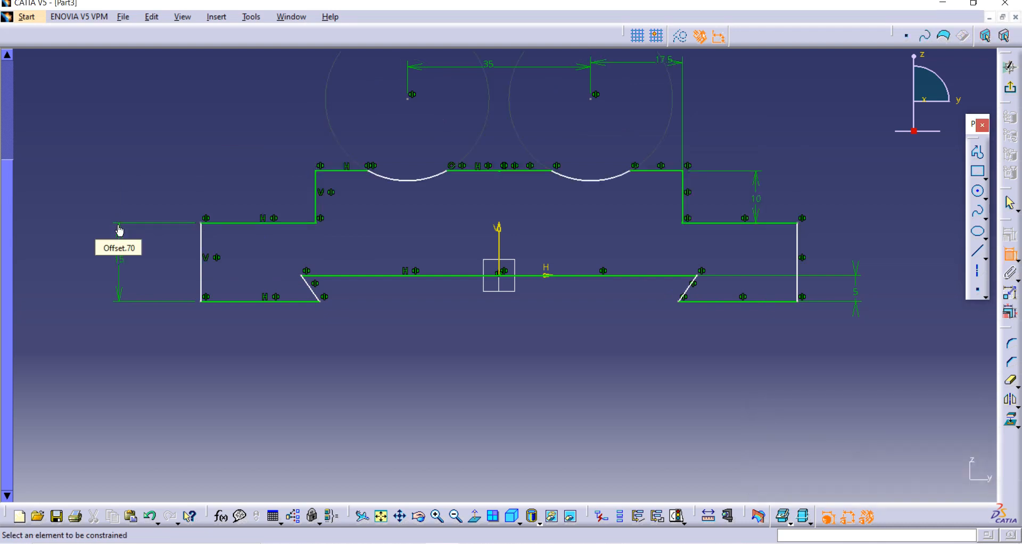
Constrain the dovetail slot's opening width between its two lower corner points to 45 mm.
left_click(325, 304)
left_click(682, 302)
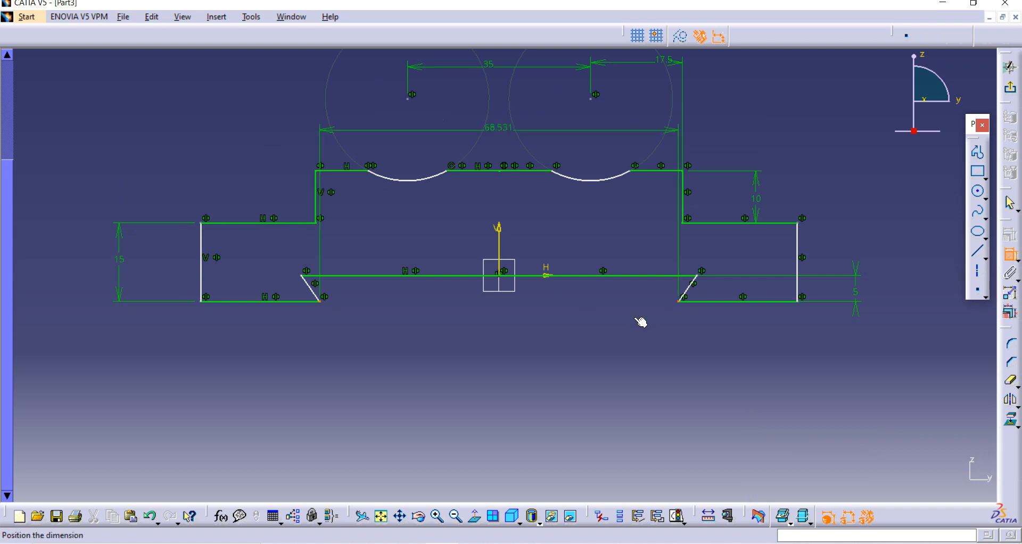
left_click(535, 361)
double_click(535, 361)
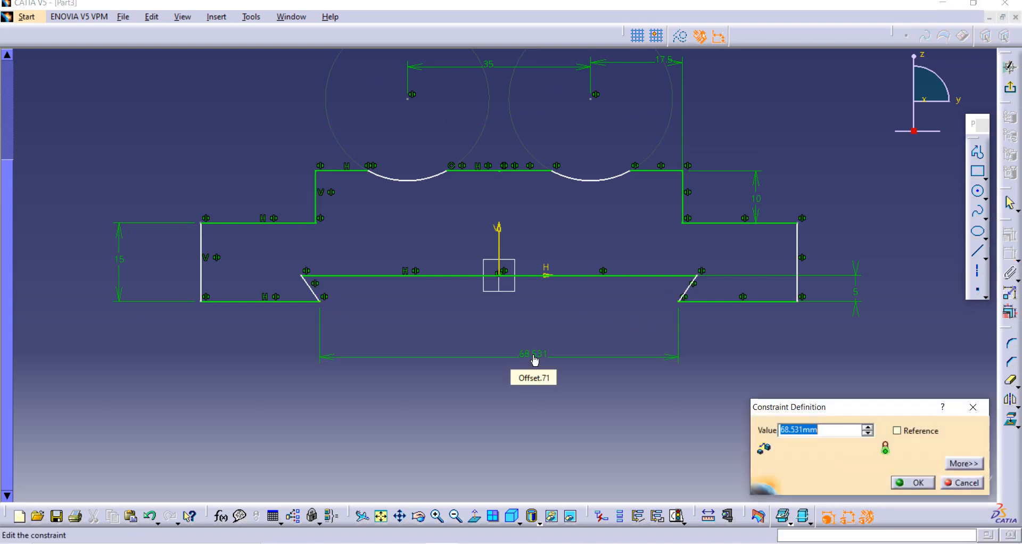
type("45")
key("Return")
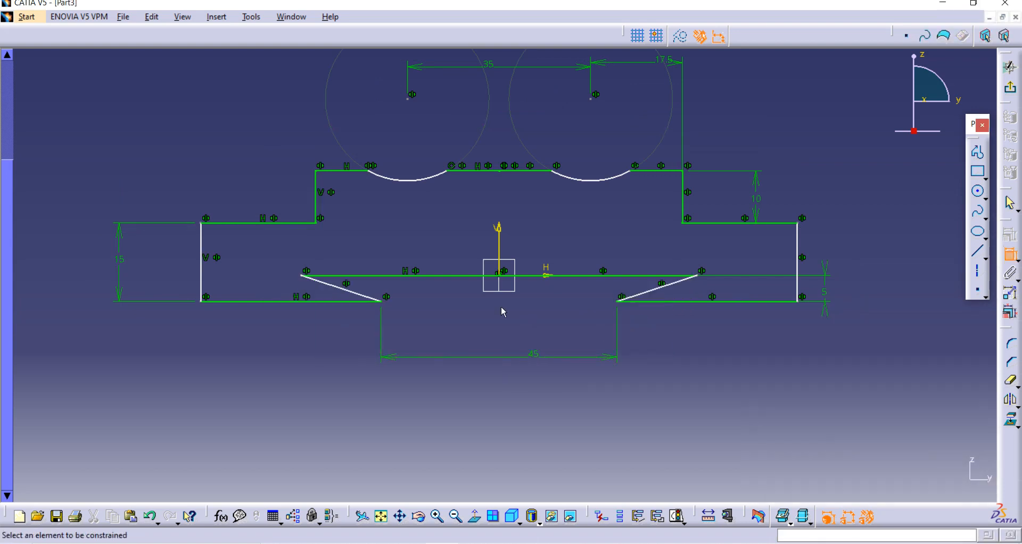
Constrain the distance from the slot's lower left corner to the profile's outer left edge to 22.5 mm.
left_click(381, 301)
left_click(203, 301)
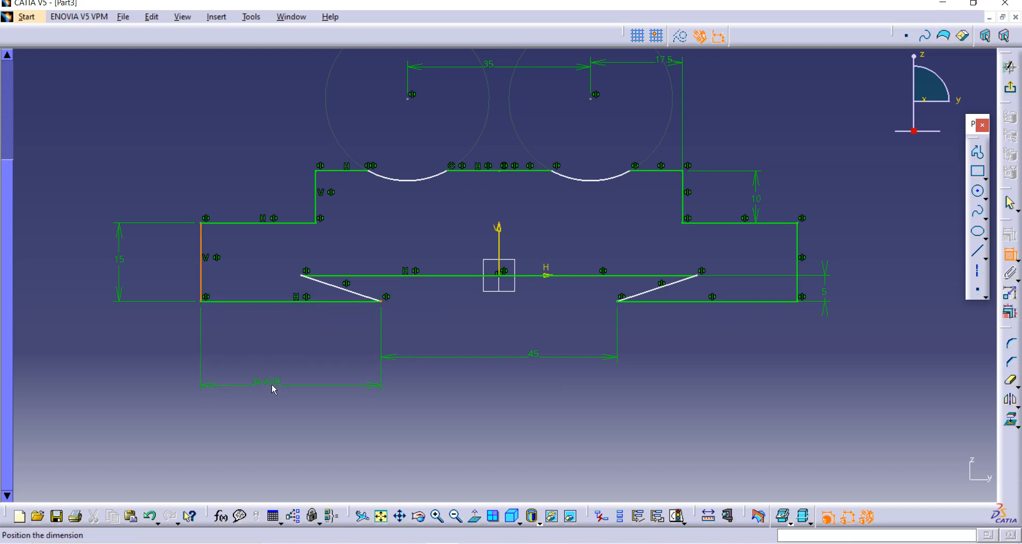
left_click(274, 385)
double_click(277, 386)
type("22")
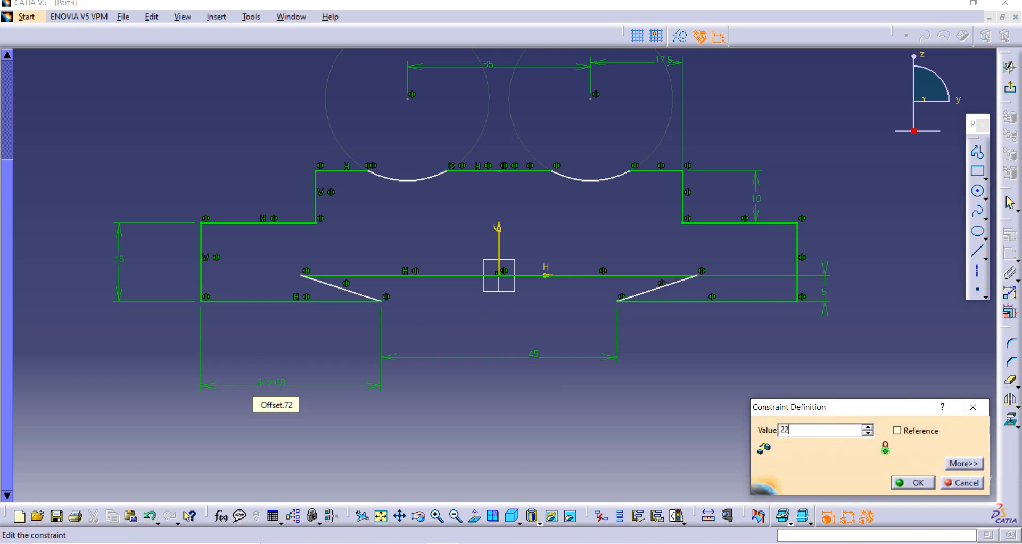
type(".5")
key("Return")
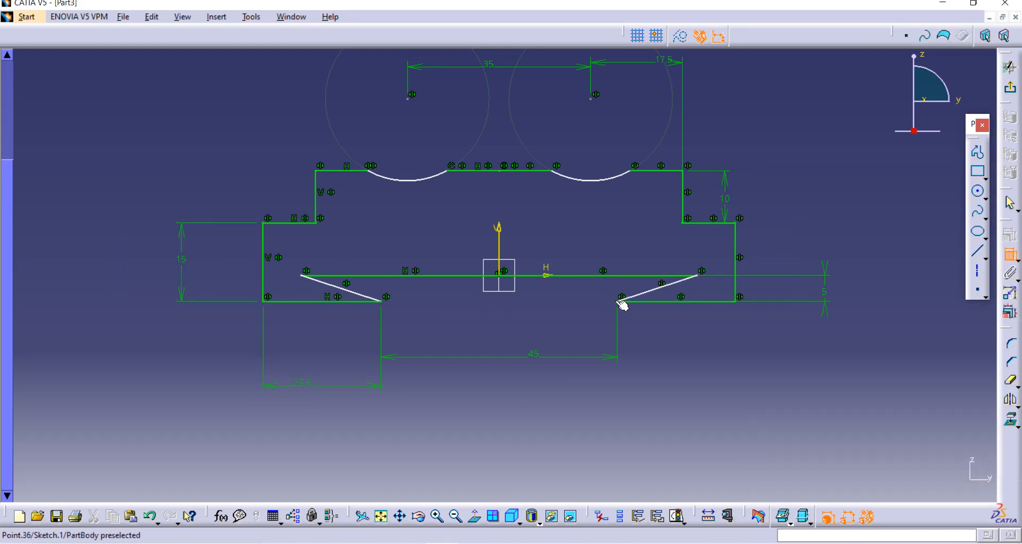
Constrain the horizontal distance between the lower and upper corners of the dovetail slot's right slanted edge to 5 mm.
left_click(698, 279)
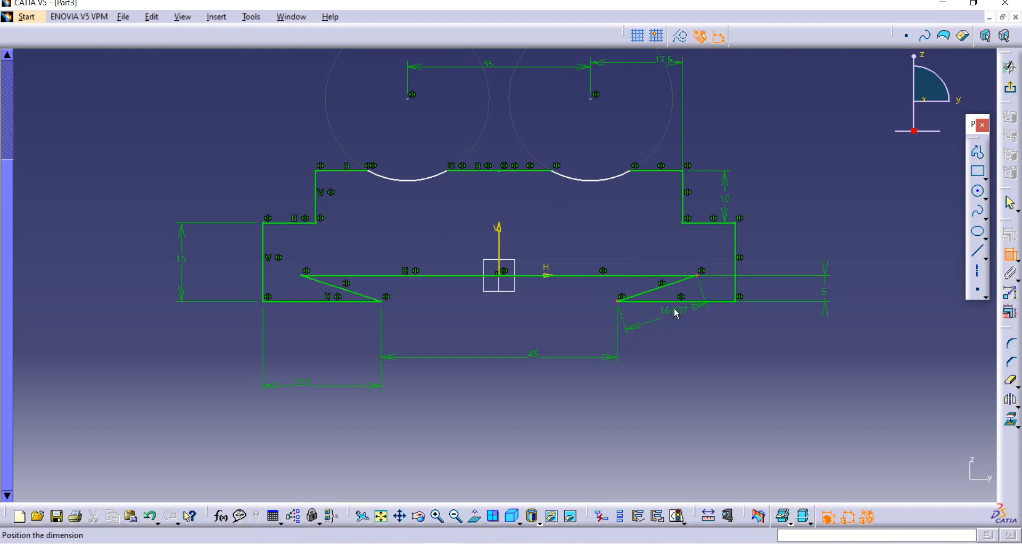
key("alt+Tab")
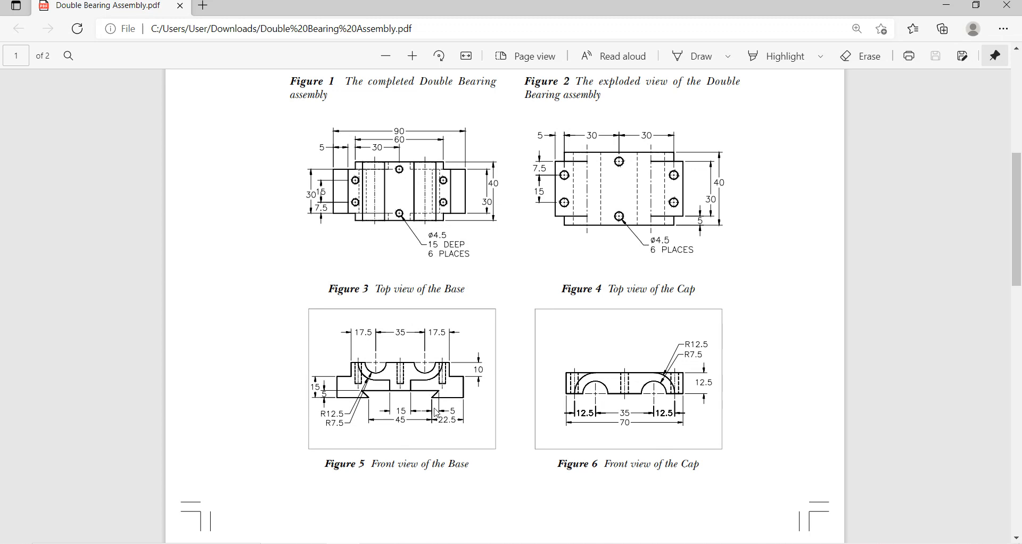
key("alt+Tab")
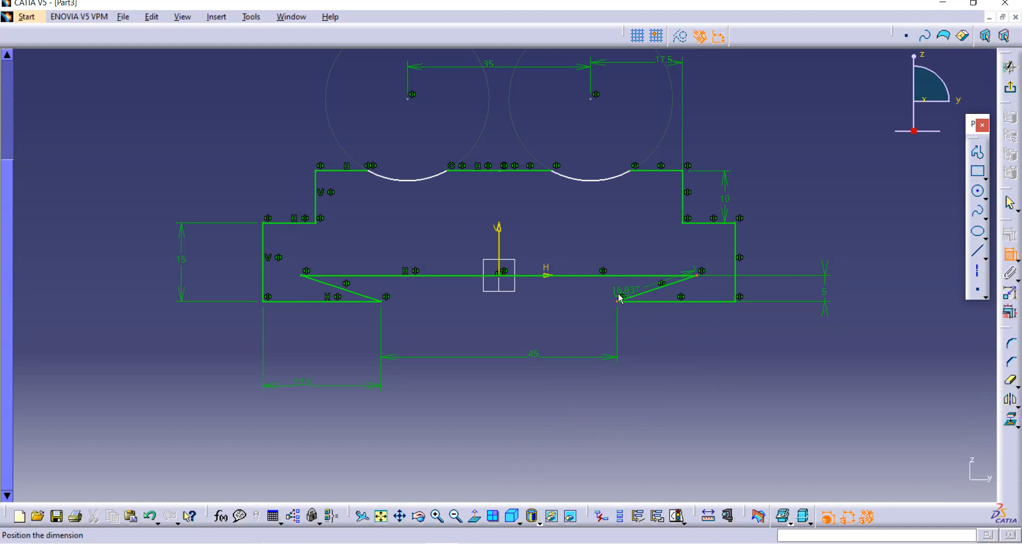
right_click(665, 287)
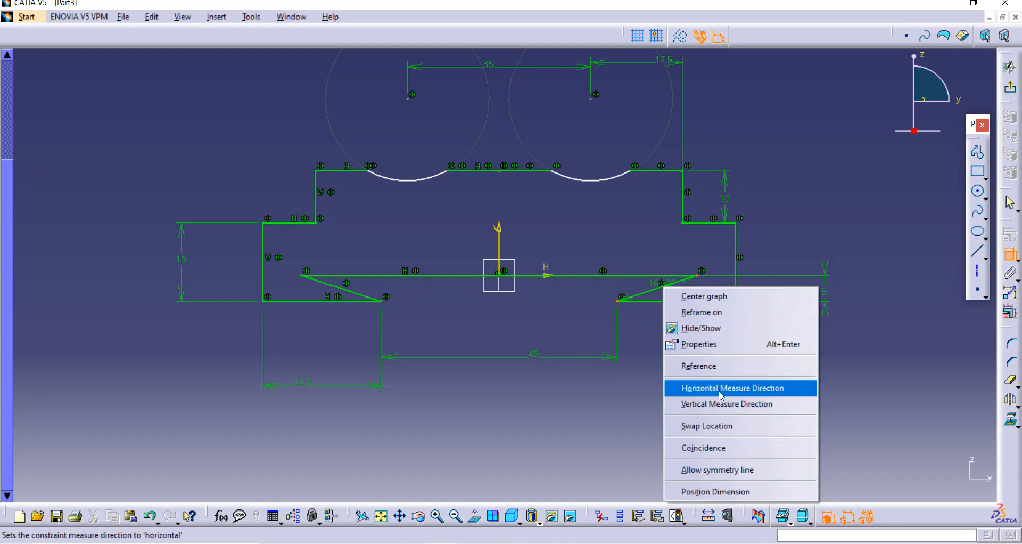
left_click(755, 388)
left_click(660, 402)
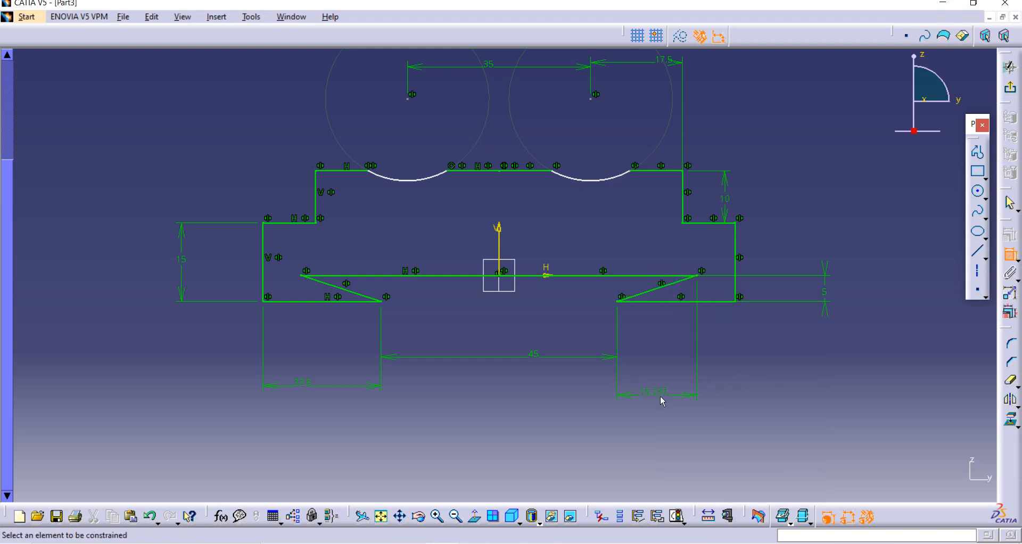
double_click(662, 394)
type("5")
key("Return")
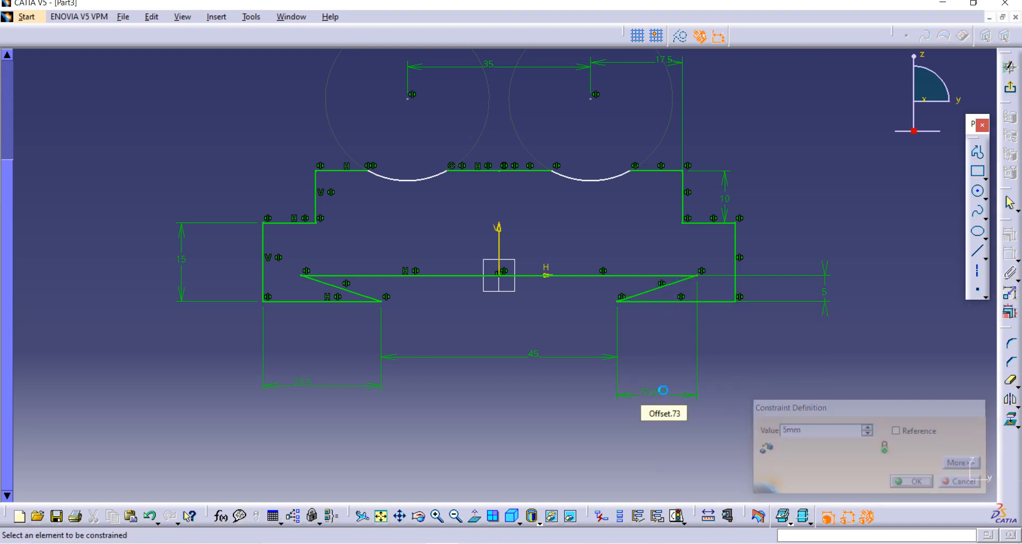
Constrain the radius of the right bearing arc to 7.5 mm.
left_click(586, 180)
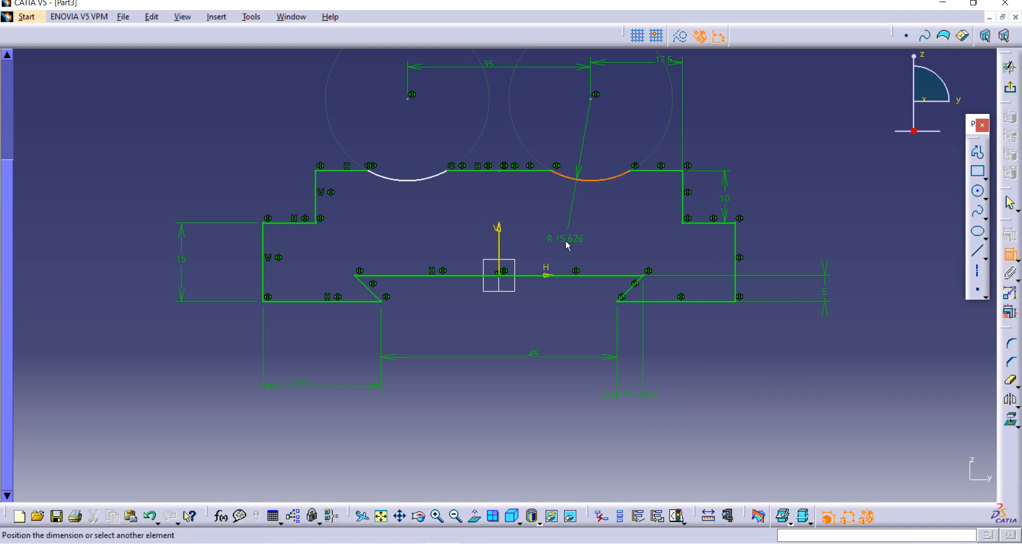
left_click(567, 241)
double_click(568, 241)
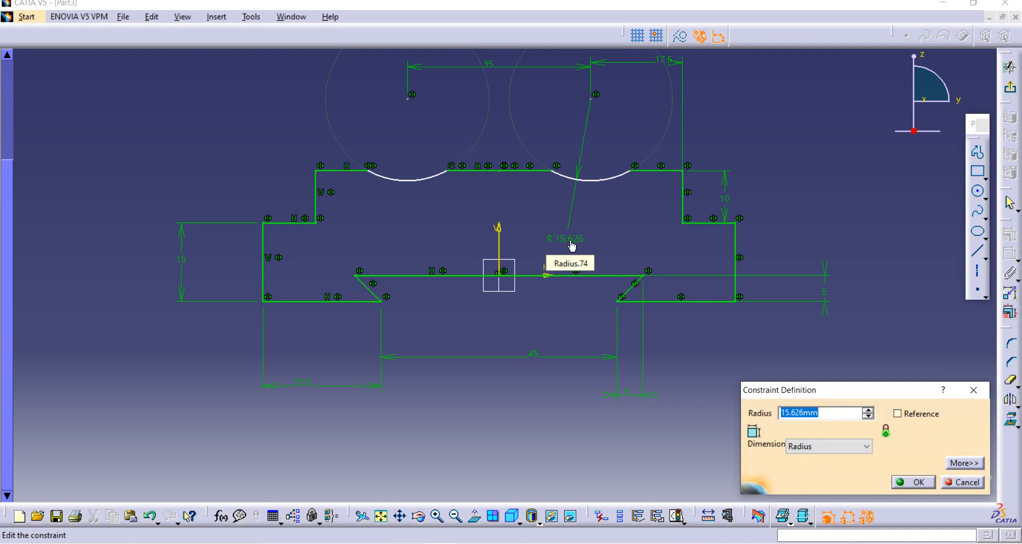
type("7.5")
key("Return")
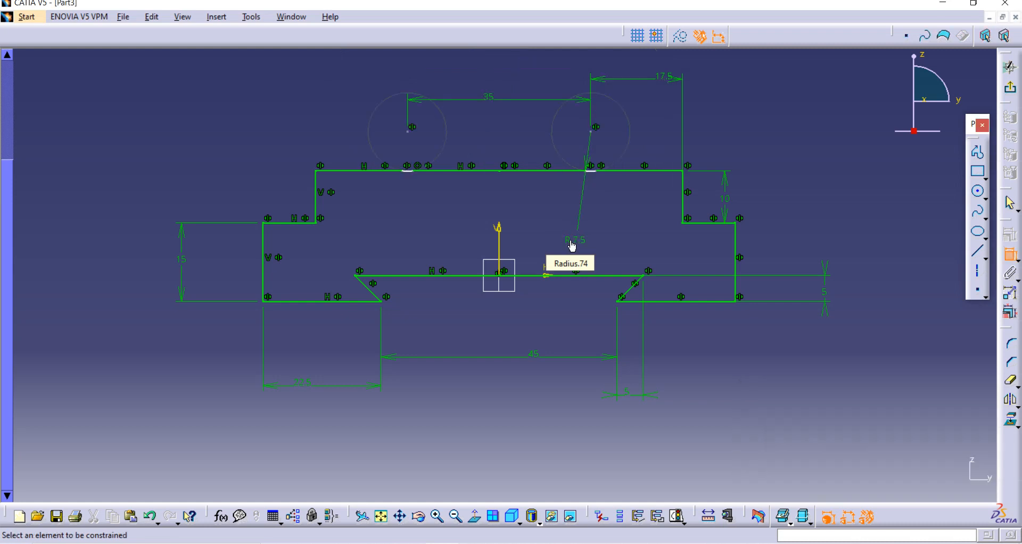
Make the right bearing arc's centre point coincident with the profile's top right edge.
left_click(591, 131)
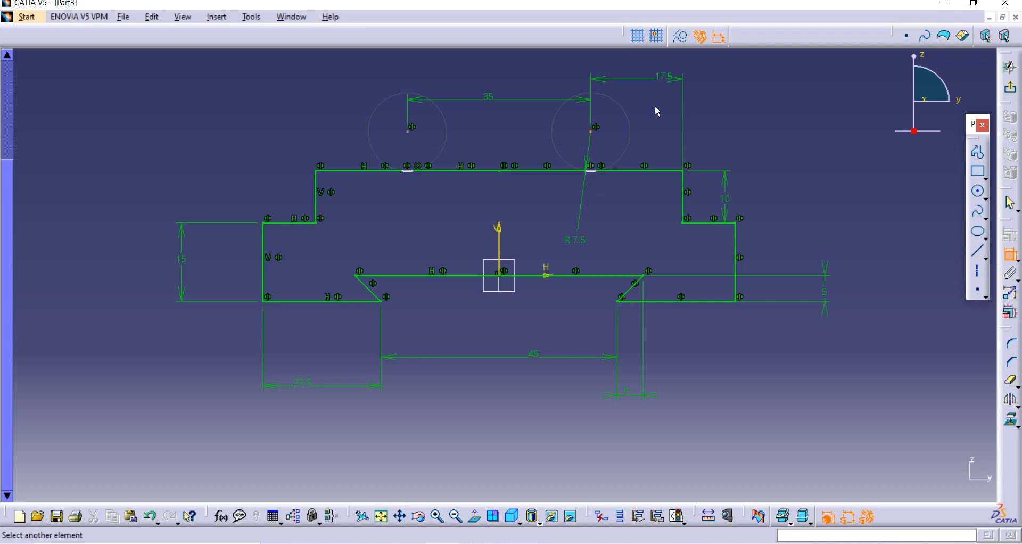
key("Escape")
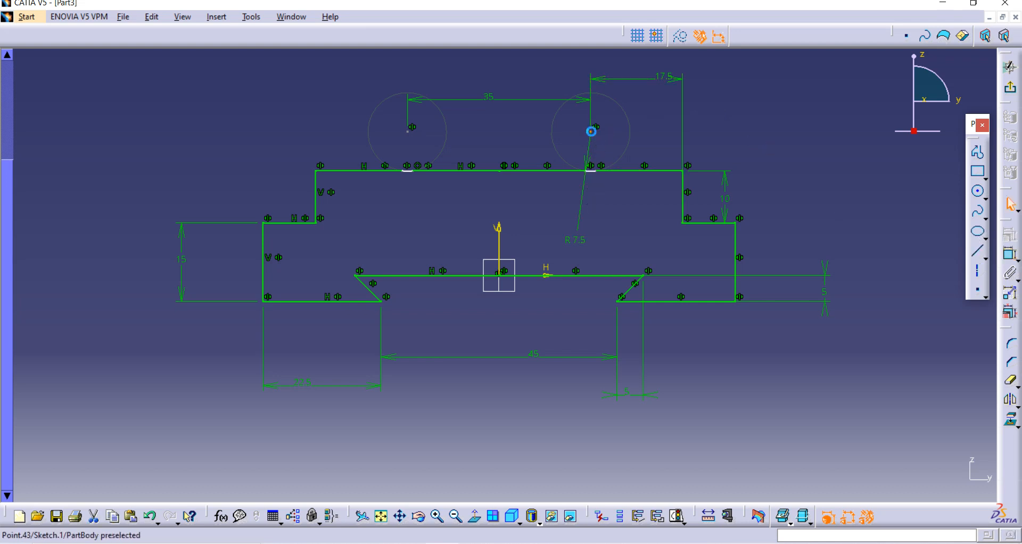
left_click(591, 131)
left_click(647, 170, "ctrl")
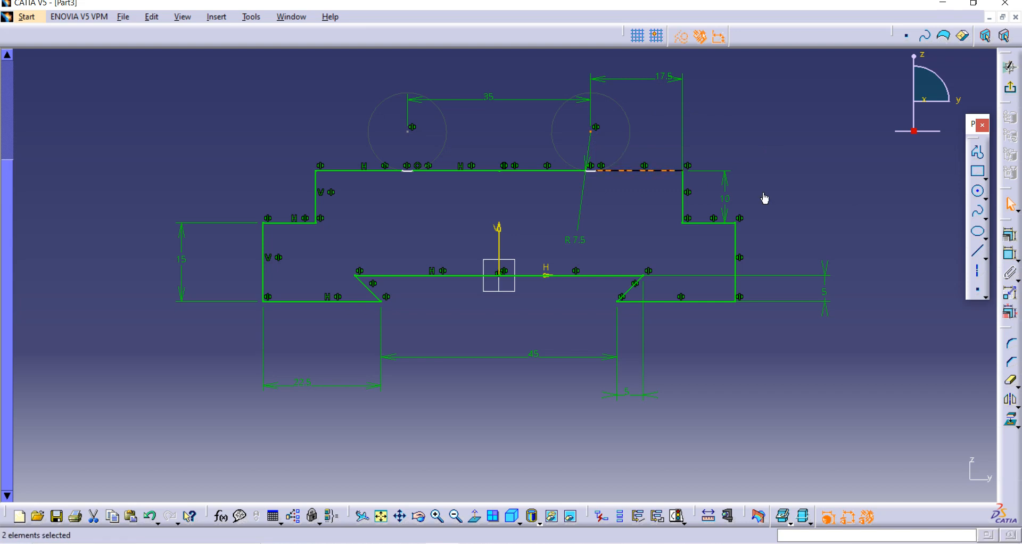
left_click(1010, 234)
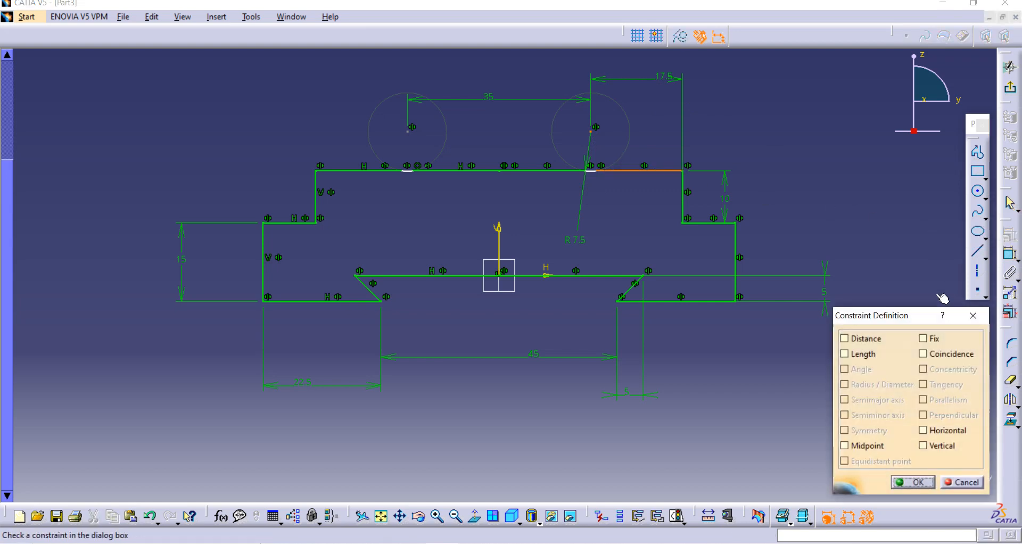
left_click(923, 354)
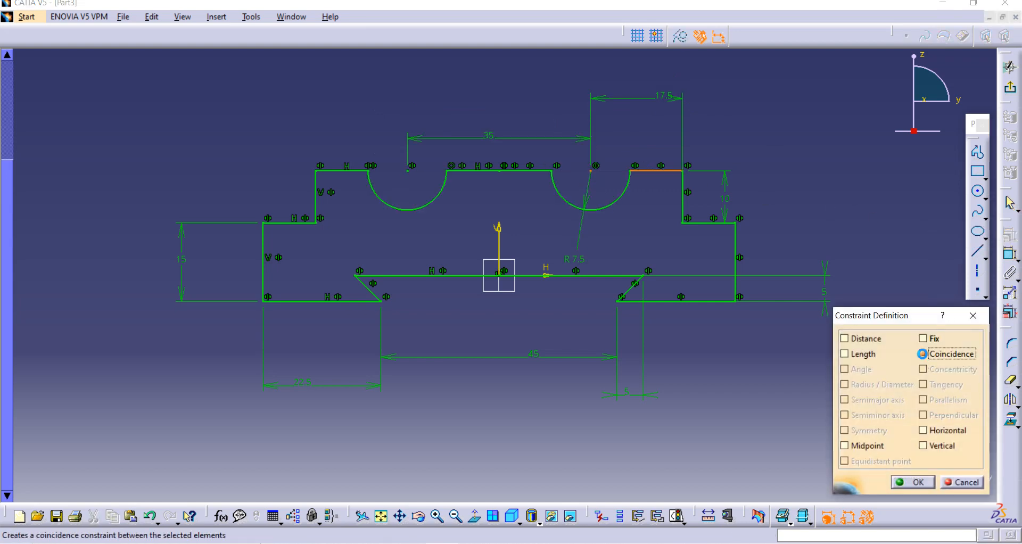
left_click(912, 482)
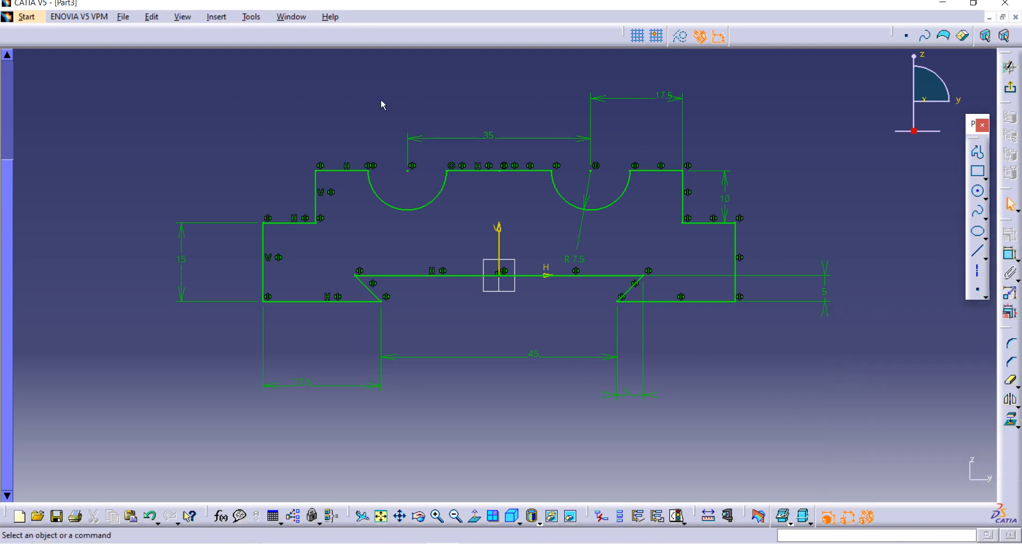
Exit the sketch and pad the profile with a 15 mm length (30/2) and mirrored extent.
left_click(1011, 89)
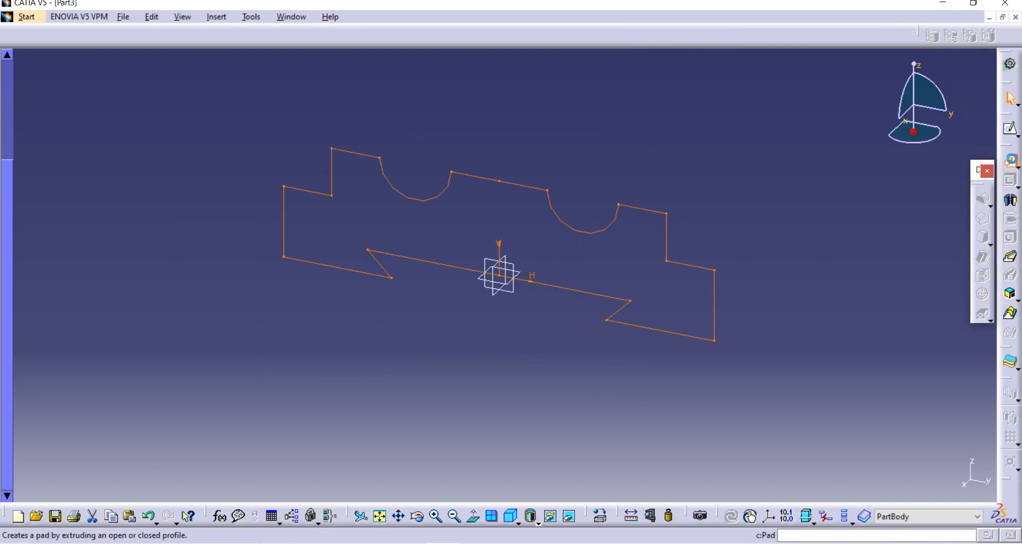
left_click(982, 198)
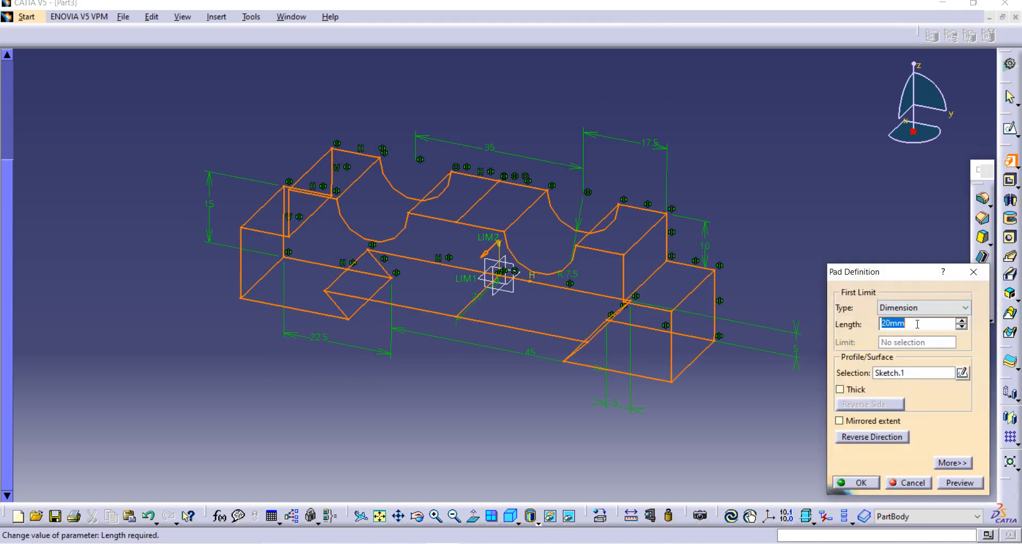
left_click(841, 421)
middle_click_drag(759, 354, 526, 357)
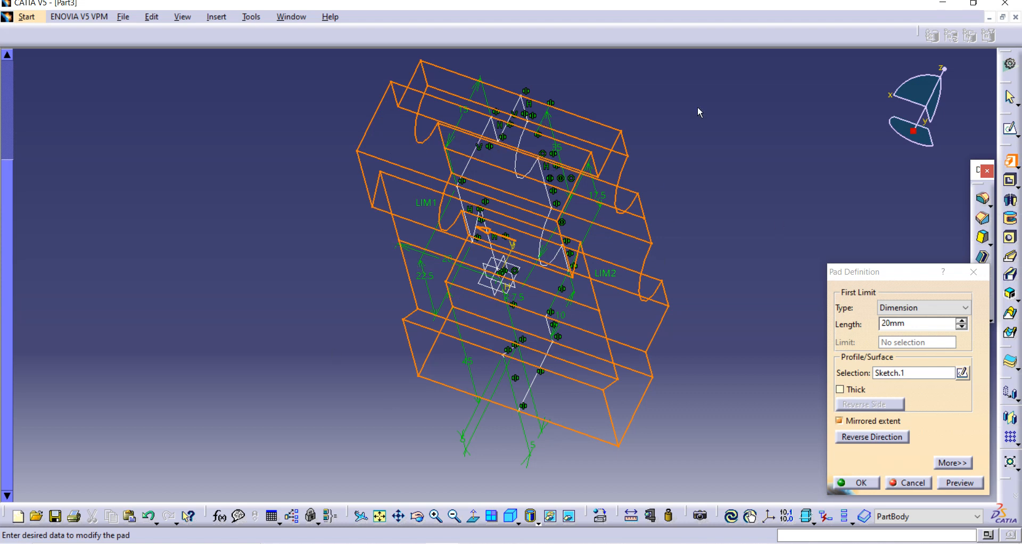
left_click(922, 326)
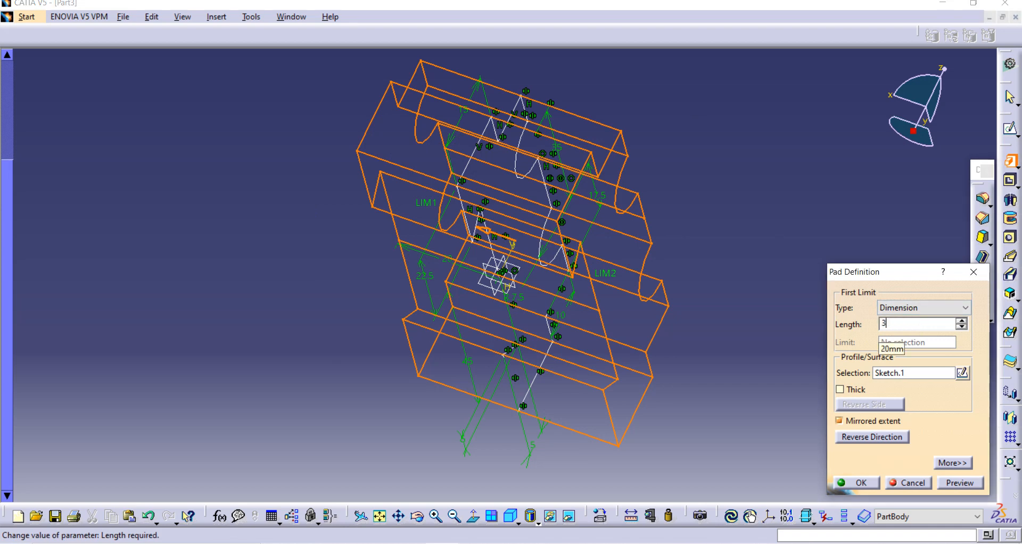
type("30/2")
key("Return")
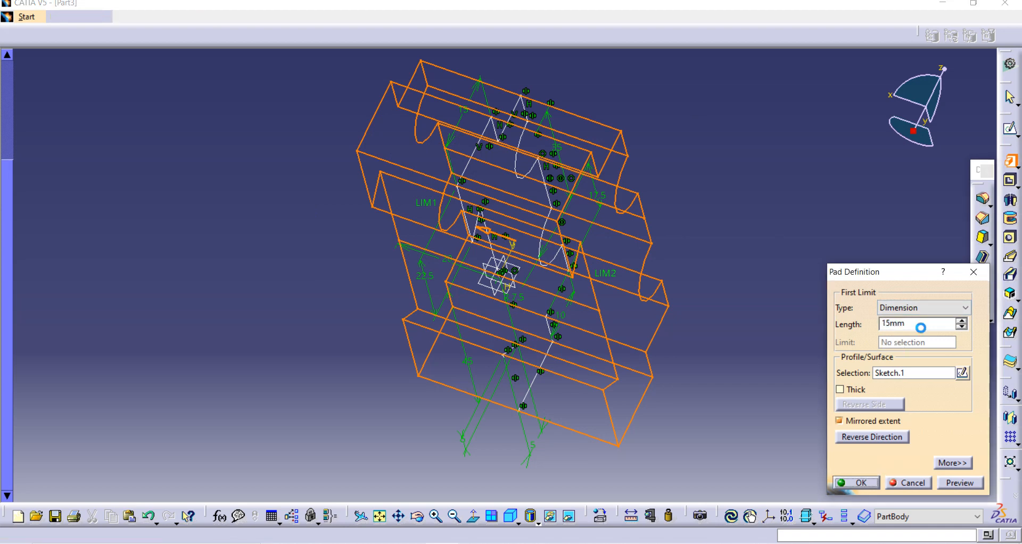
Start a new sketch on the front profile face of the padded base.
middle_click_drag(299, 212, 340, 196)
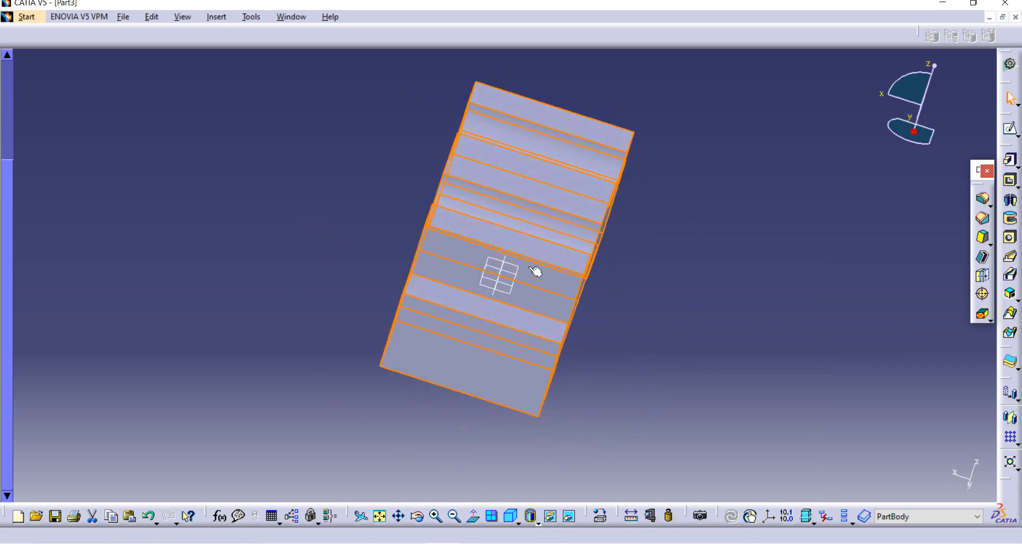
mouse_move(520, 280)
middle_mouse_down()
mouse_move(636, 266)
mouse_move(506, 269)
mouse_move(516, 267)
middle_mouse_up()
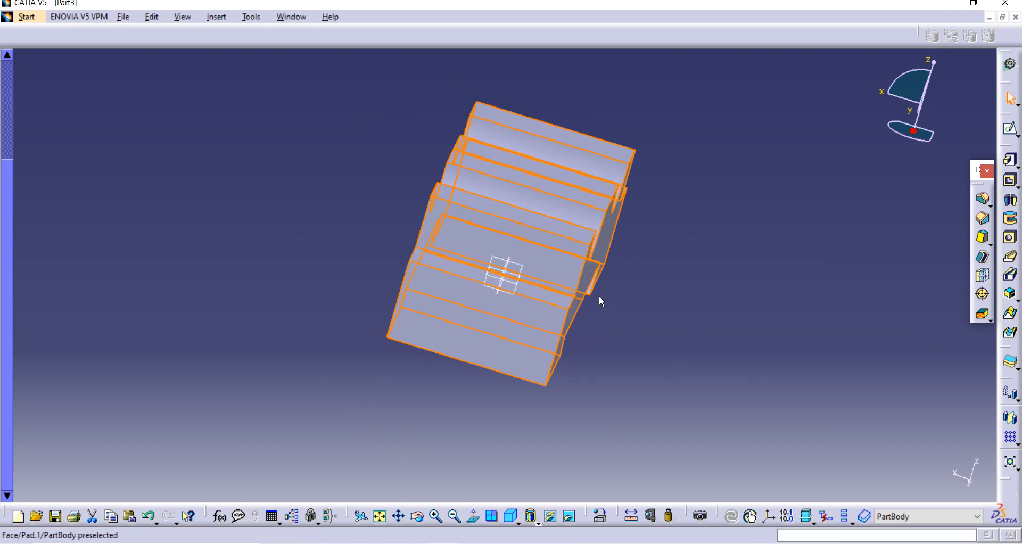
left_click(506, 283)
middle_click(658, 317)
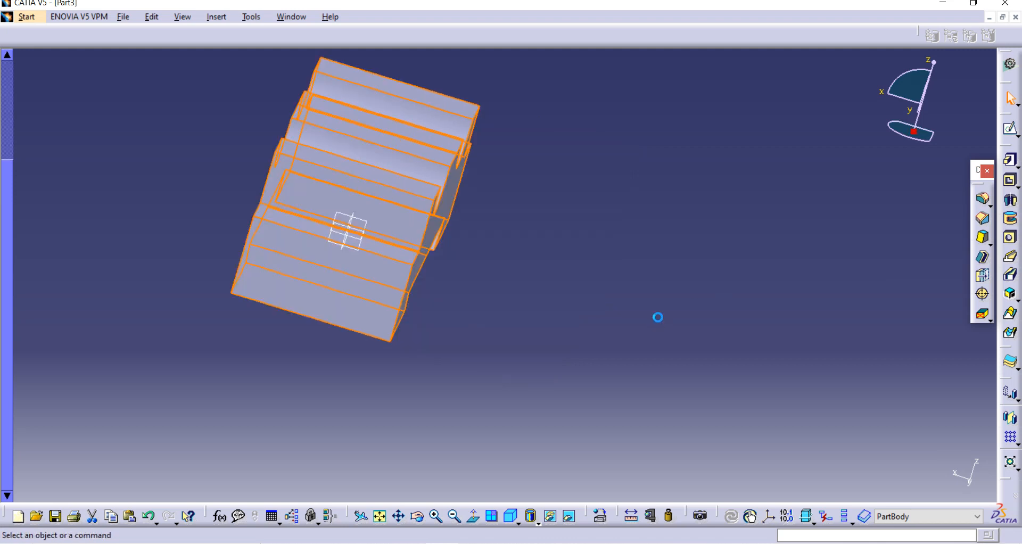
middle_click_drag(440, 317, 531, 344)
middle_click_drag(158, 326, 394, 367)
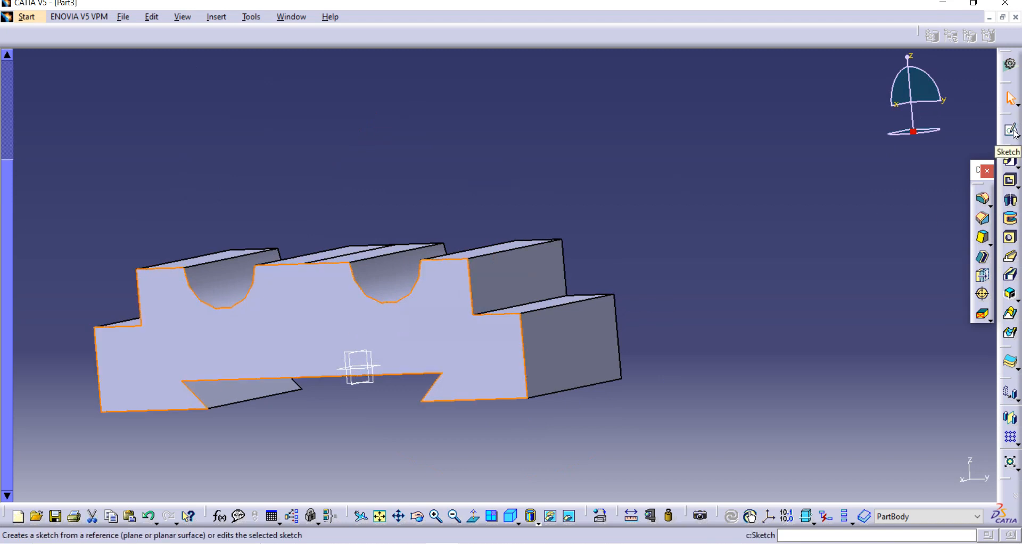
left_click(410, 319)
left_click(1009, 128)
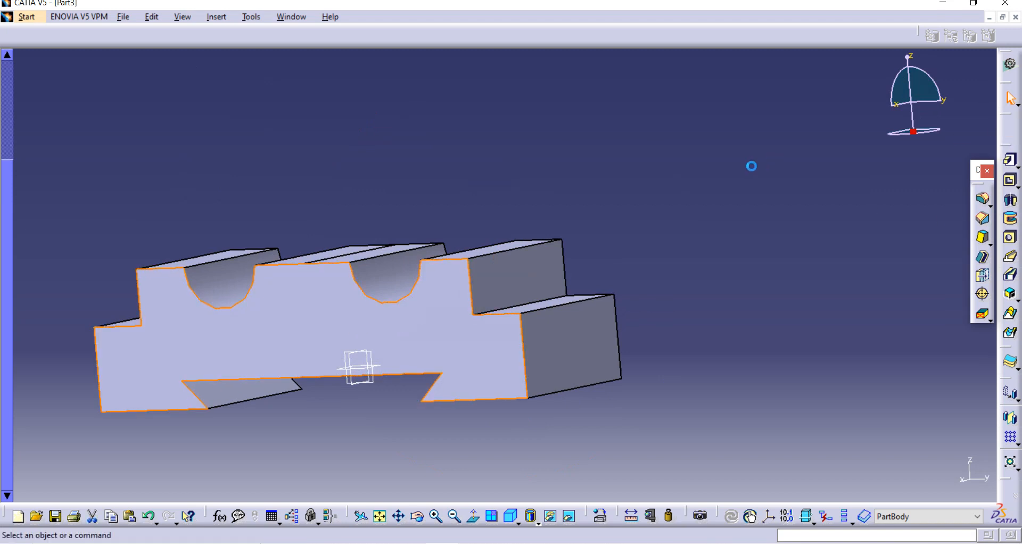
middle_click_drag(416, 209, 626, 170)
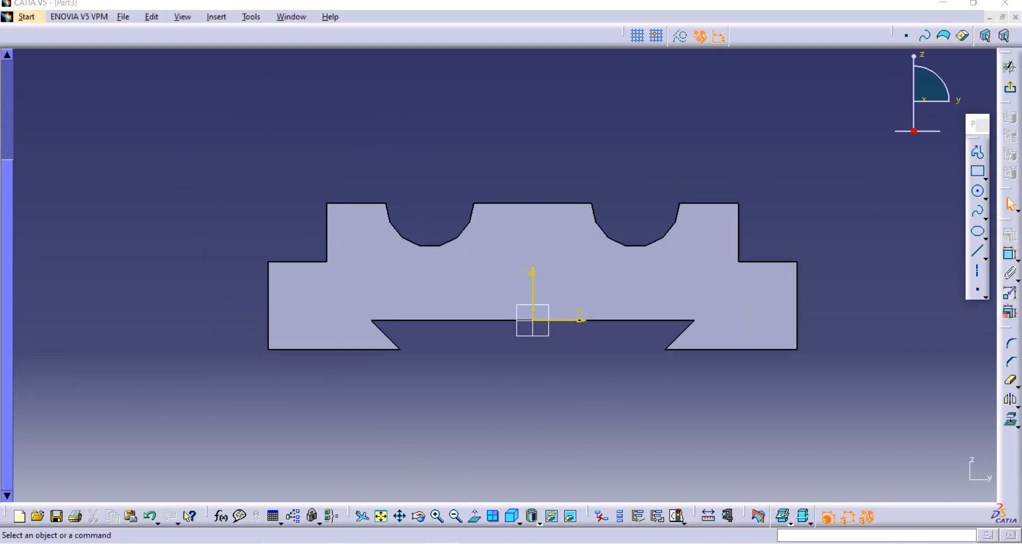
Check the Base's front view in the PDF and project the right half's top edges, bearing arc and slot upper edge into the sketch.
key("alt+Tab")
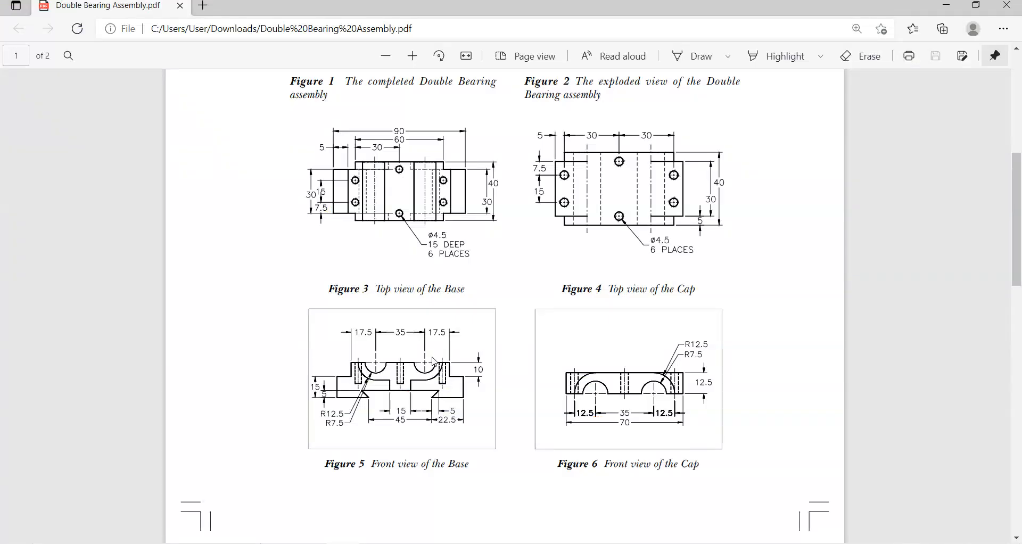
key("alt+Tab")
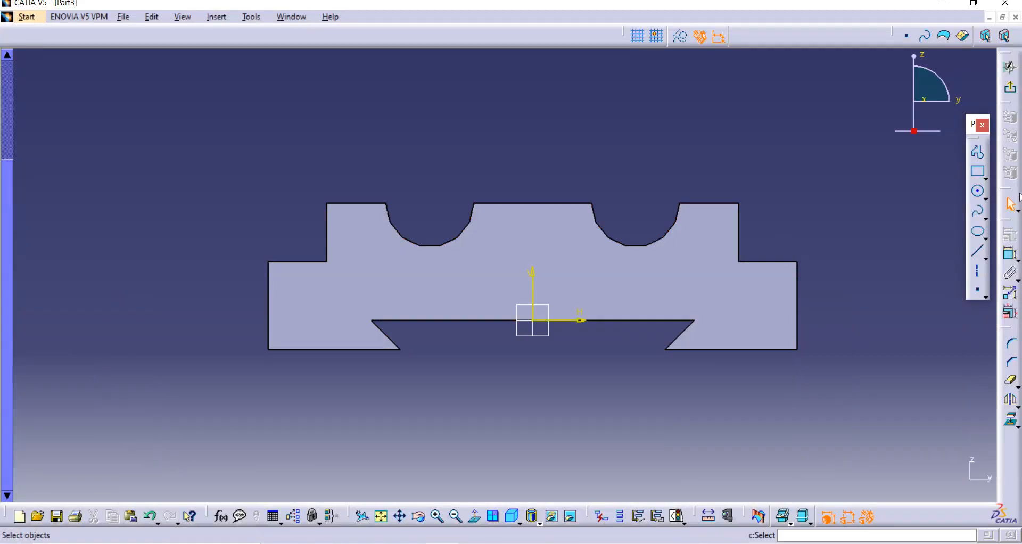
left_click(1010, 421)
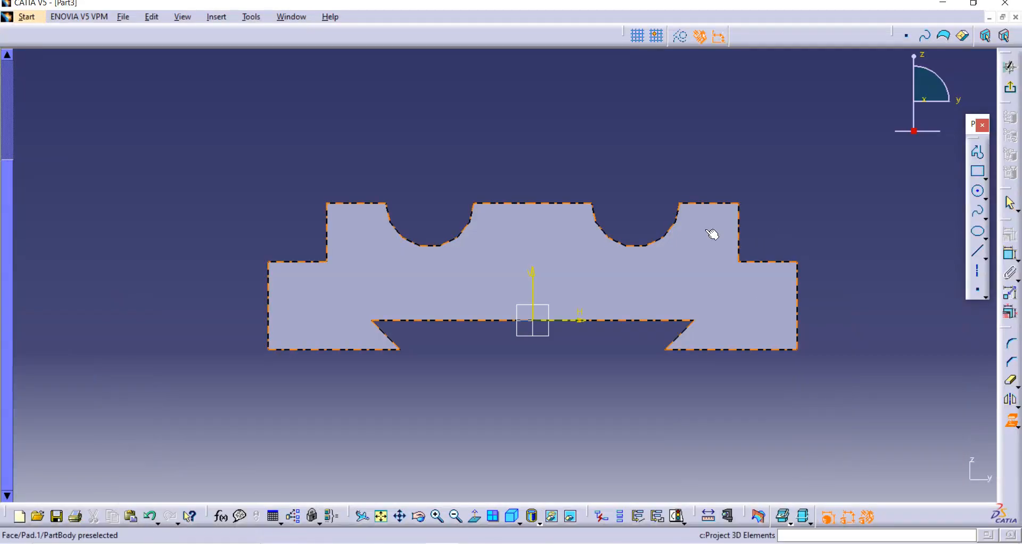
left_click(708, 202)
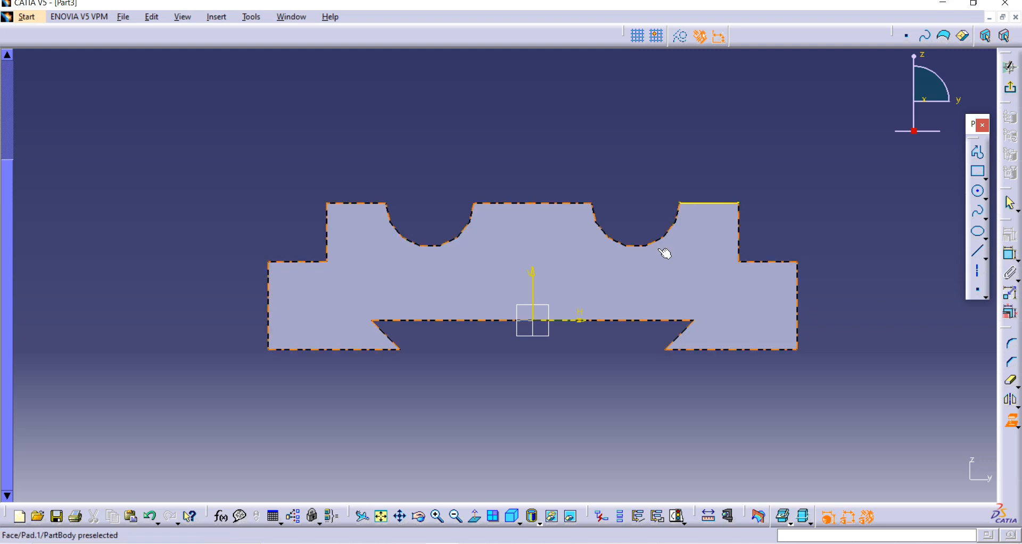
left_click(663, 244)
left_click(584, 203)
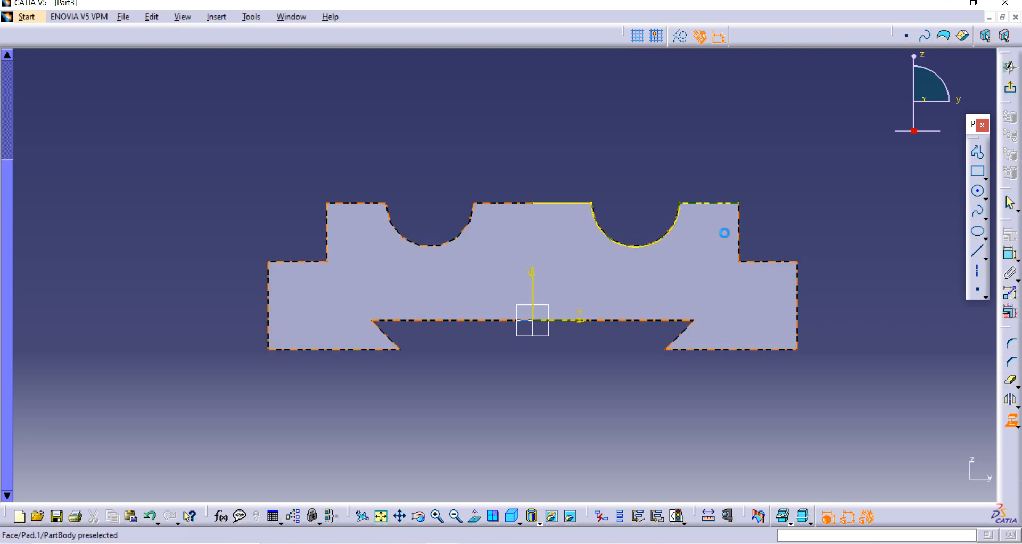
left_click(656, 320)
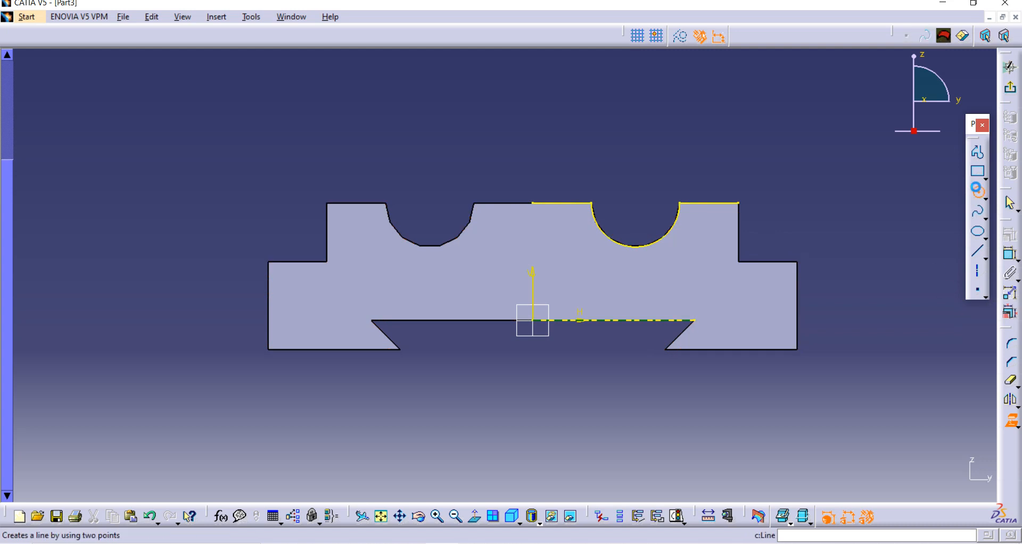
Draw a circle of about 11.6 mm radius centred on the right bearing arc's centre.
left_click(977, 190)
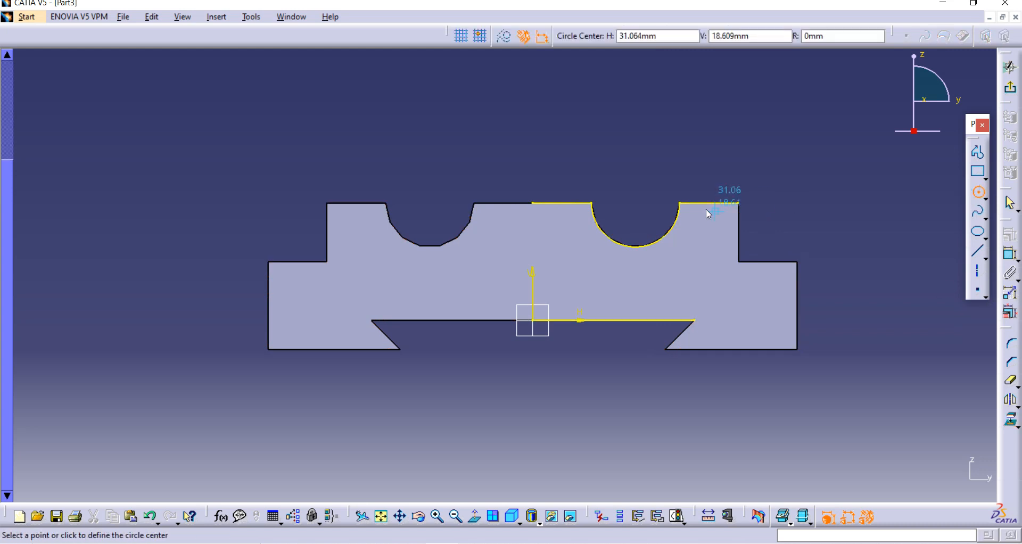
left_click(640, 205)
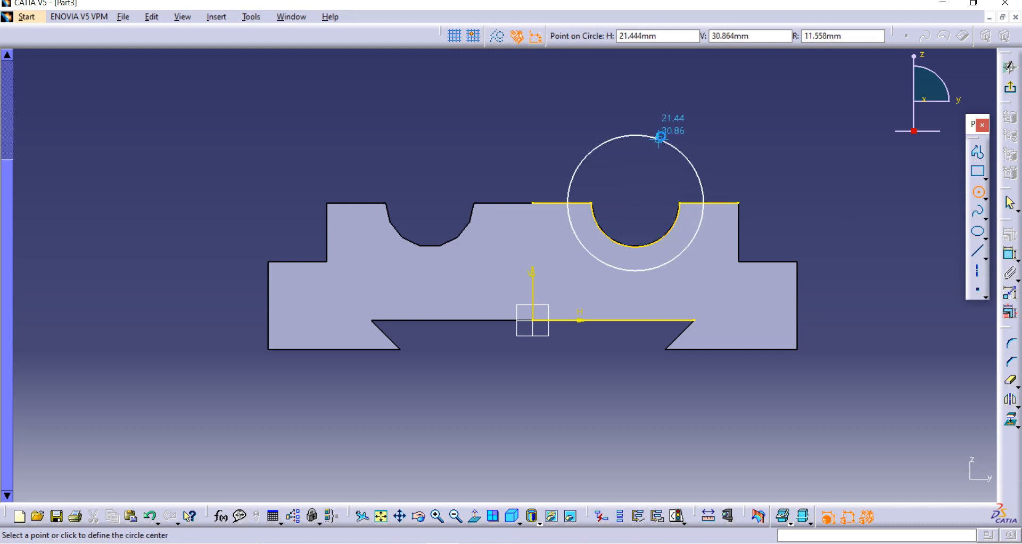
left_click(662, 135)
key("Escape")
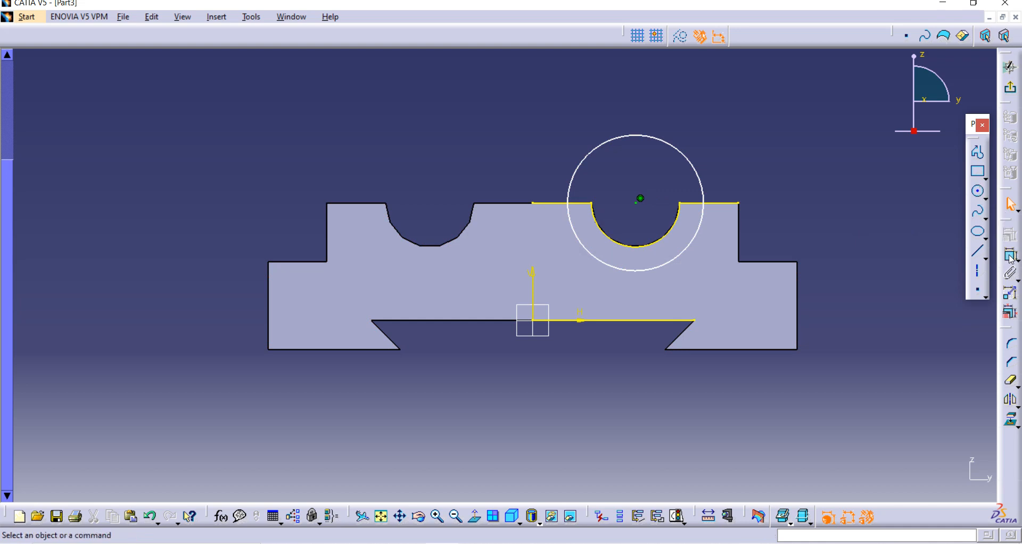
Dimension the circle around the right bearing arc with a 25 mm diameter.
left_click(703, 183)
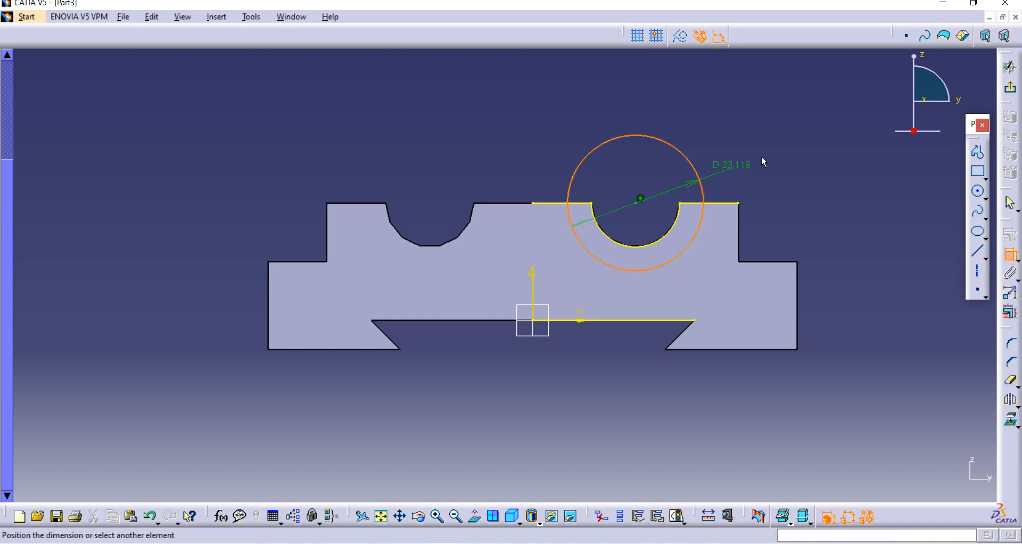
left_click(770, 153)
double_click(774, 156)
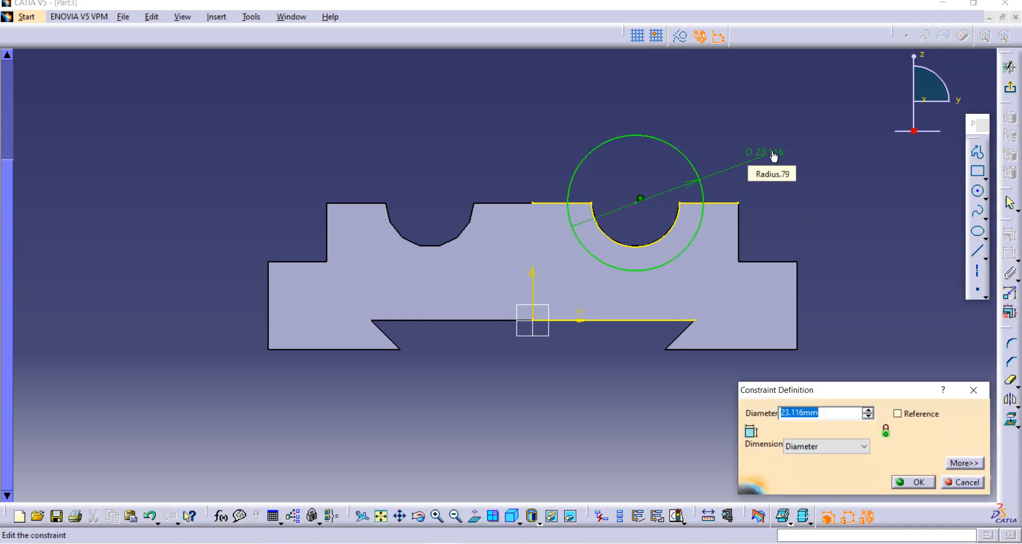
type("25")
key("Return")
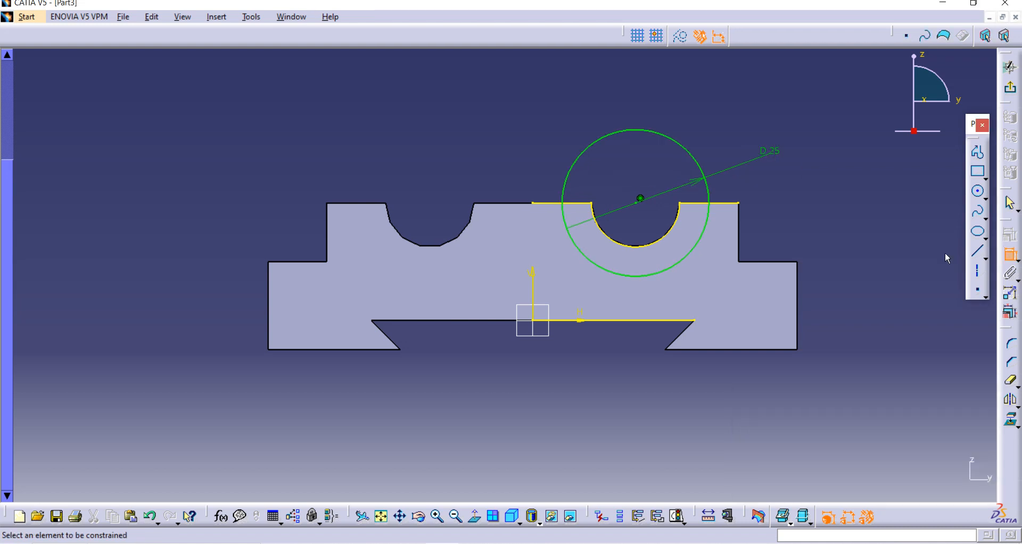
Draw a horizontal line about 13.7 mm long from the circle's lowest point towards the vertical axis, plus a 7.5 mm vertical line down to the slot's upper edge.
left_click(977, 153)
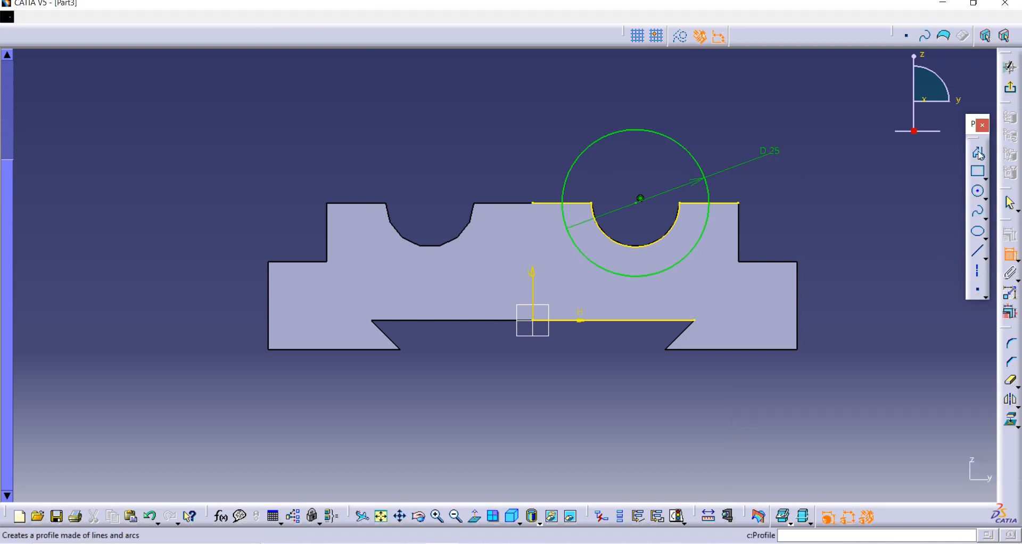
left_click(639, 273)
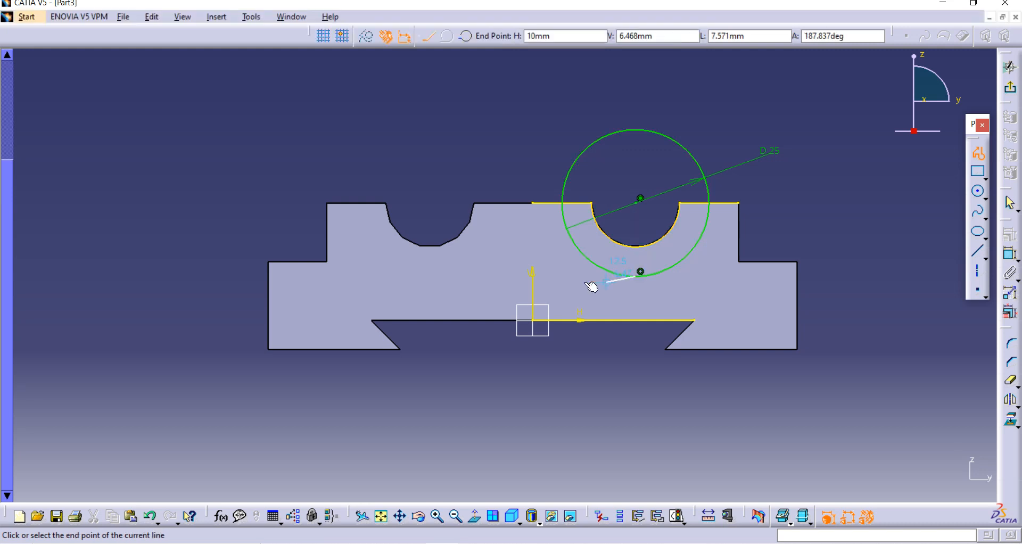
left_click(556, 275)
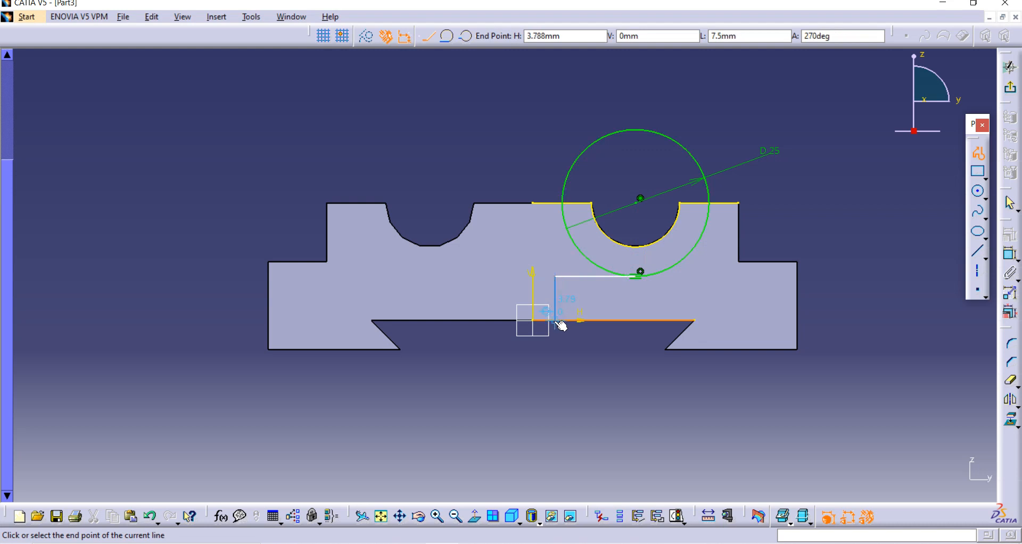
left_click(556, 321)
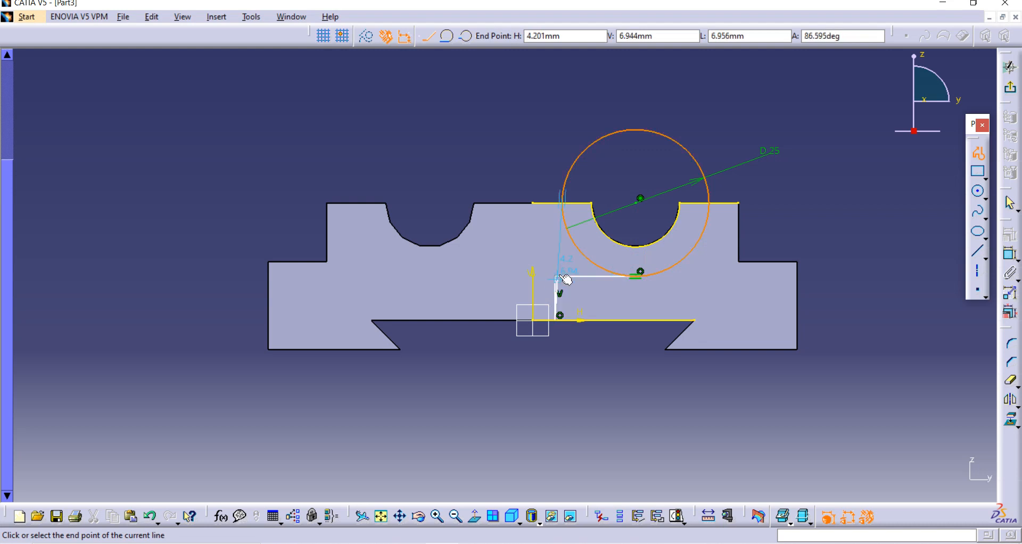
double_click(602, 324)
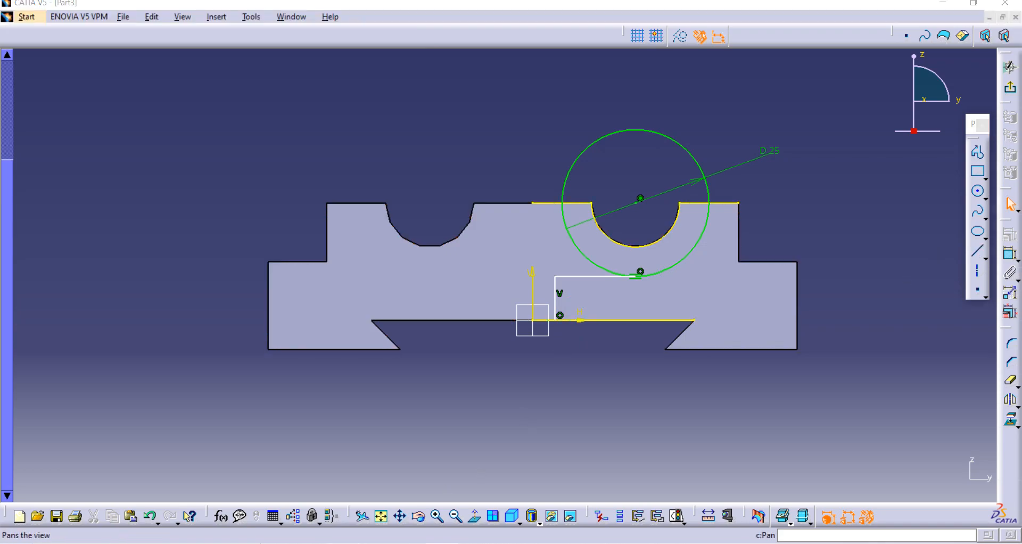
Check the Base's front view in the PDF and dimension the vertical line 7.5 mm from the sketch's vertical axis.
left_click(342, 543)
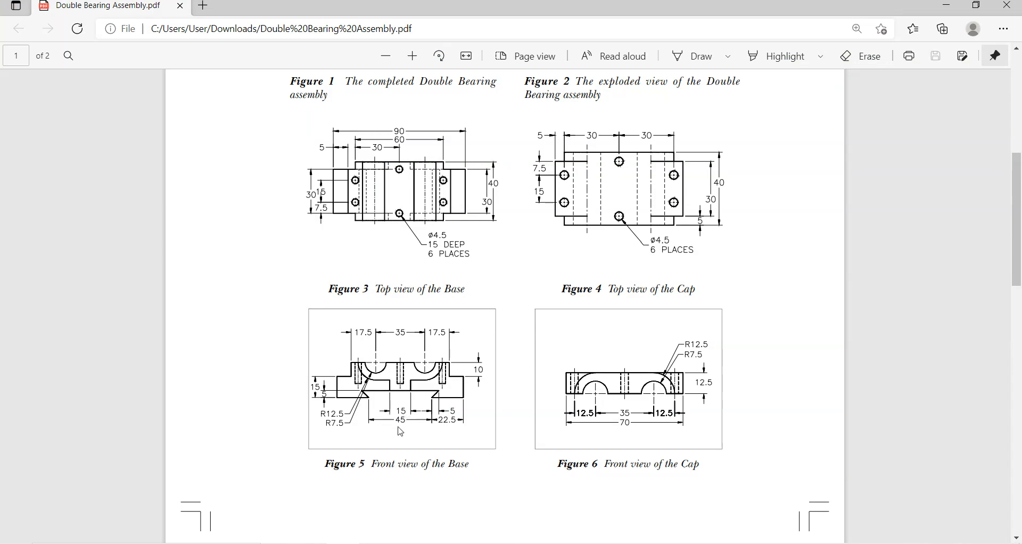
left_click(442, 543)
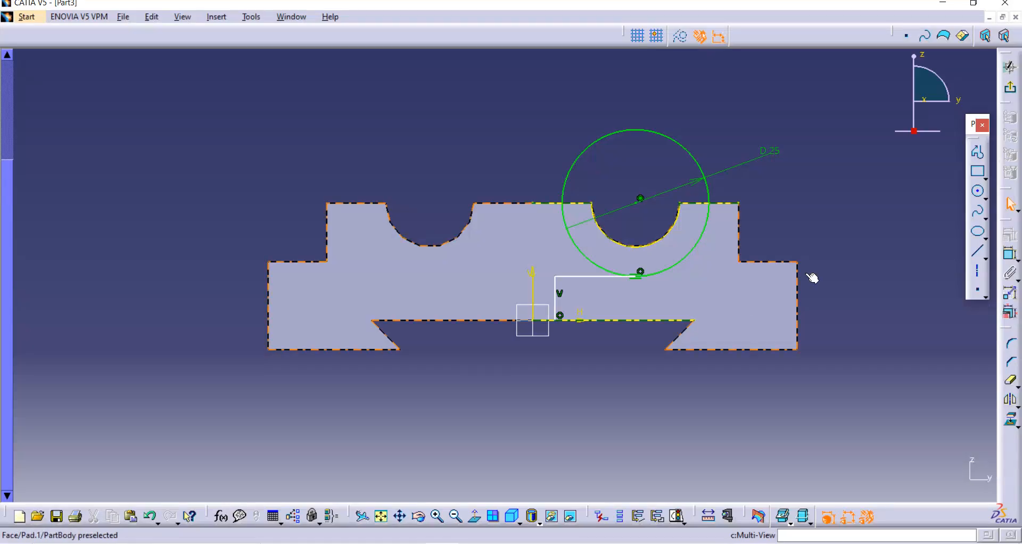
left_click(1009, 254)
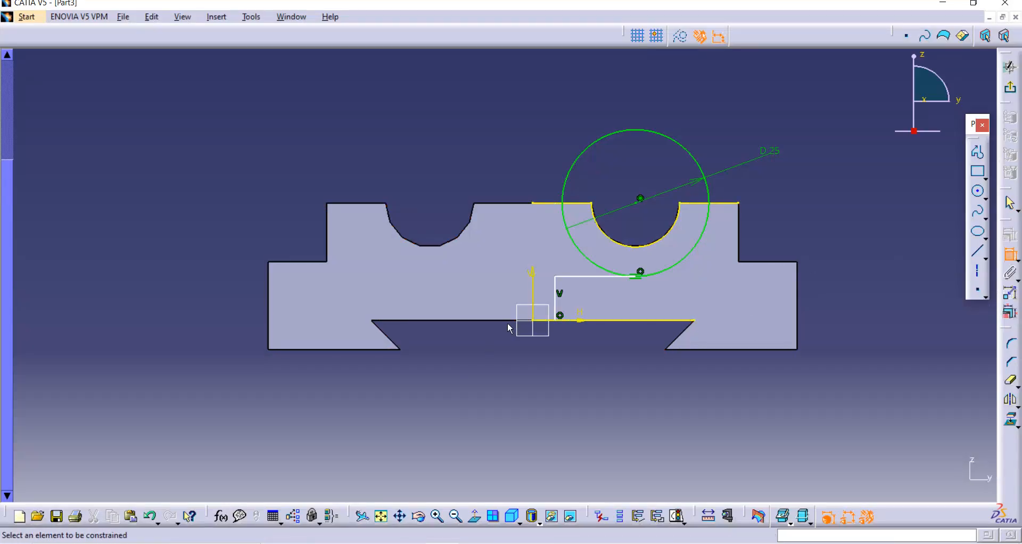
left_click(533, 290)
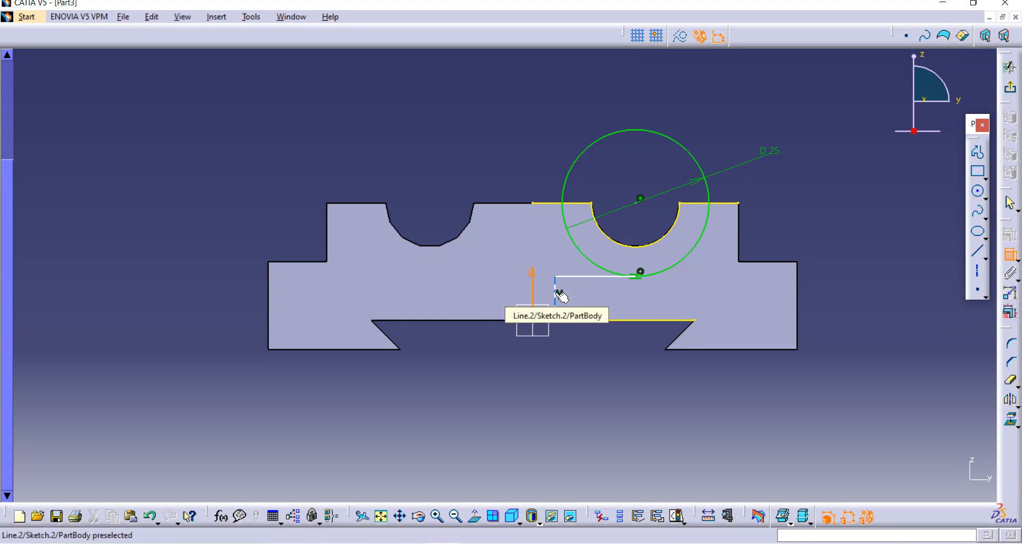
left_click(556, 288)
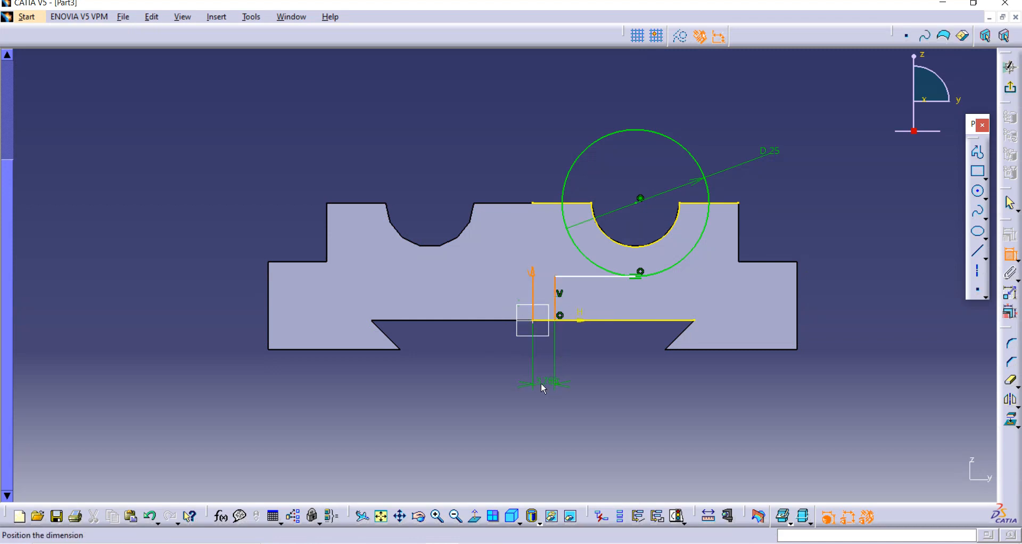
left_click(541, 388)
double_click(545, 385)
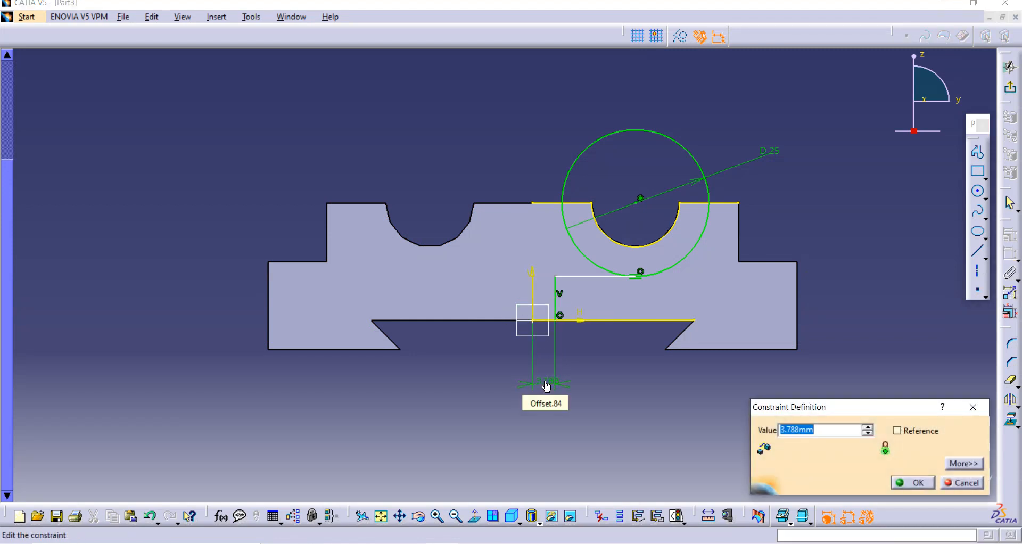
key("Return")
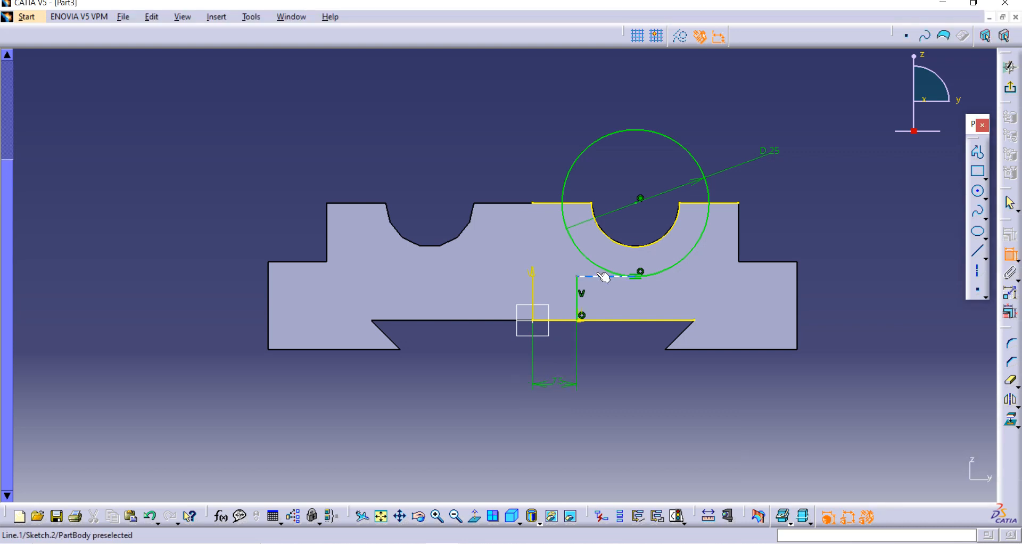
Apply a Horizontal constraint to the line running from the circle's lowest point.
left_click(1010, 246)
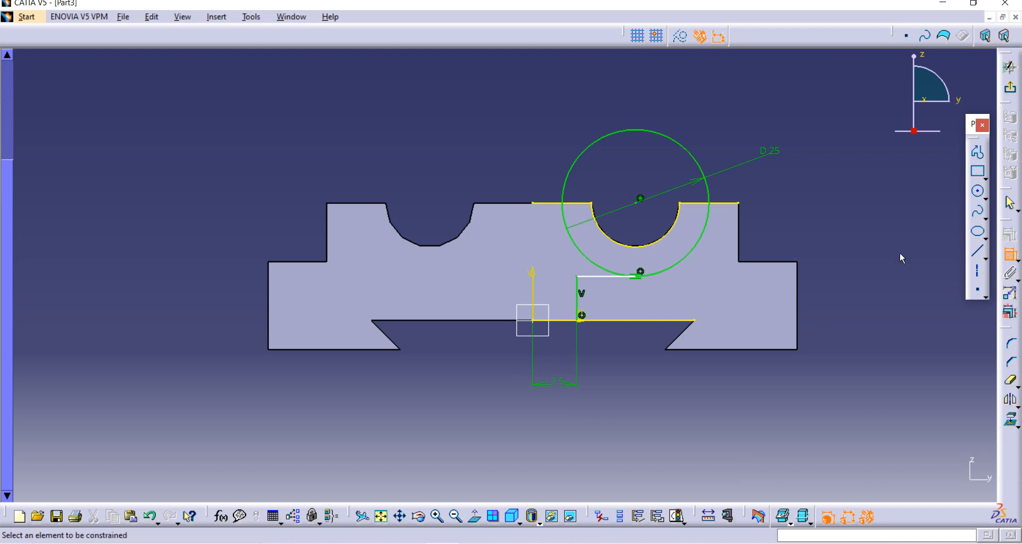
left_click(601, 280)
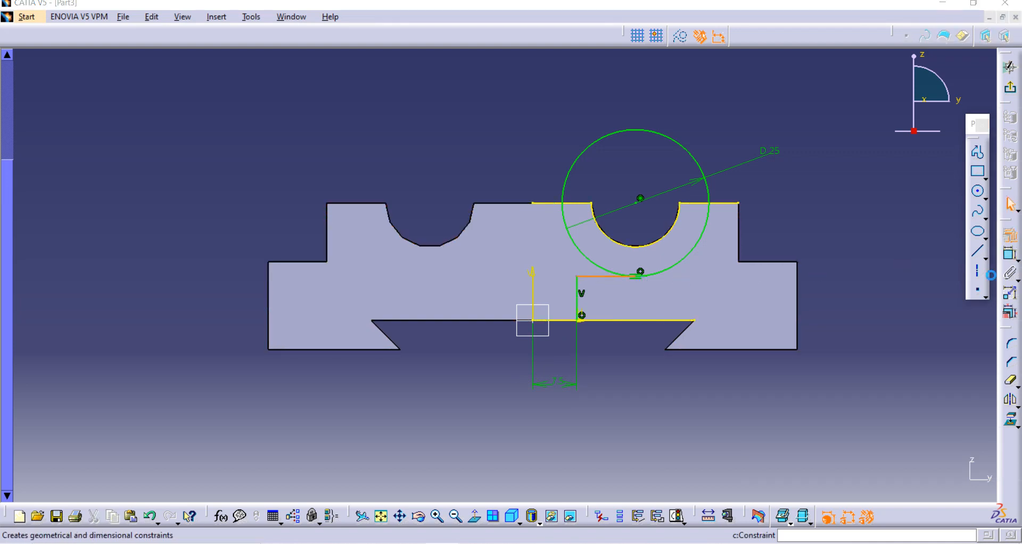
left_click(1010, 273)
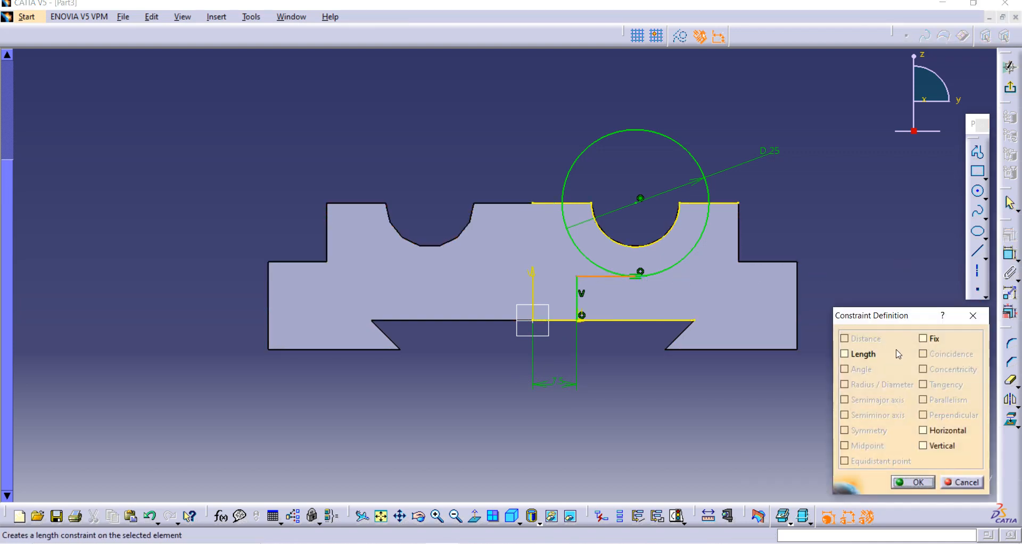
left_click(923, 431)
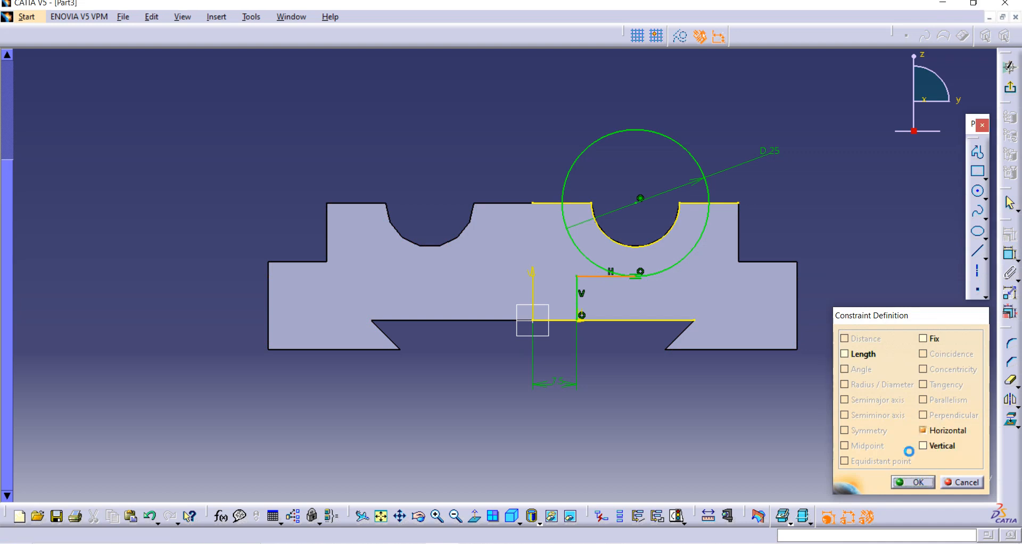
left_click(910, 482)
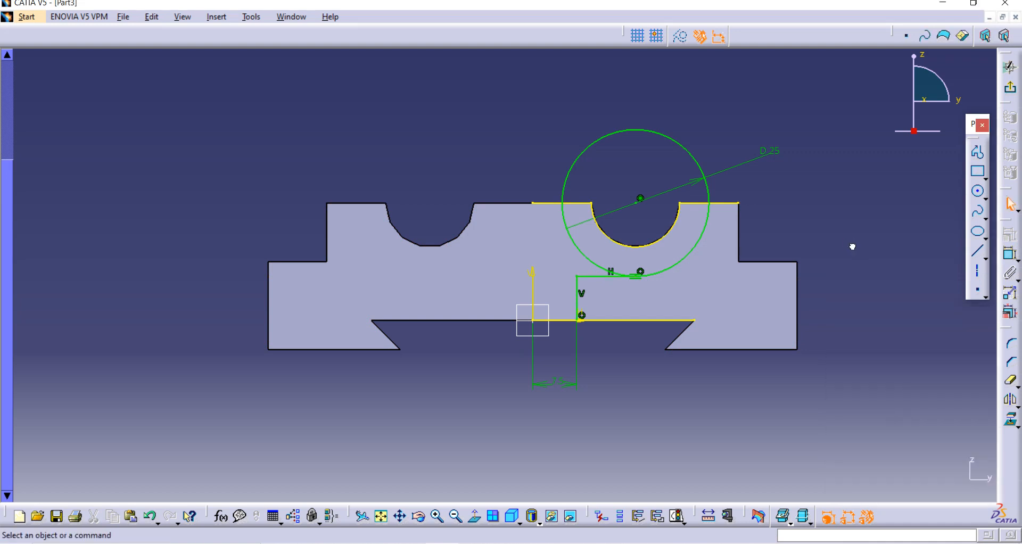
Quick Trim the circle's upper half and lower inner quarter, the top edge's outer end and the slot edge beyond the vertical line.
left_click(1010, 380)
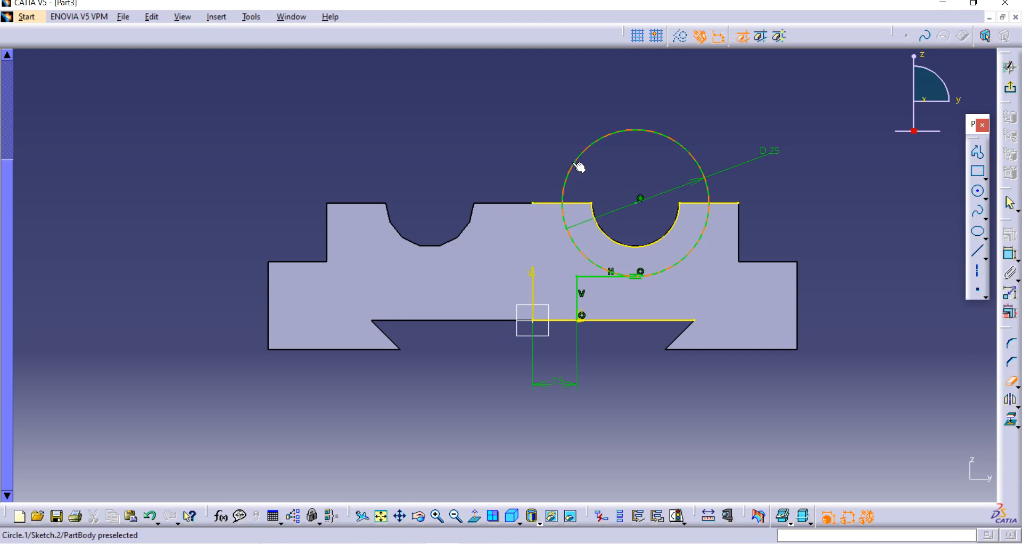
left_click(600, 145)
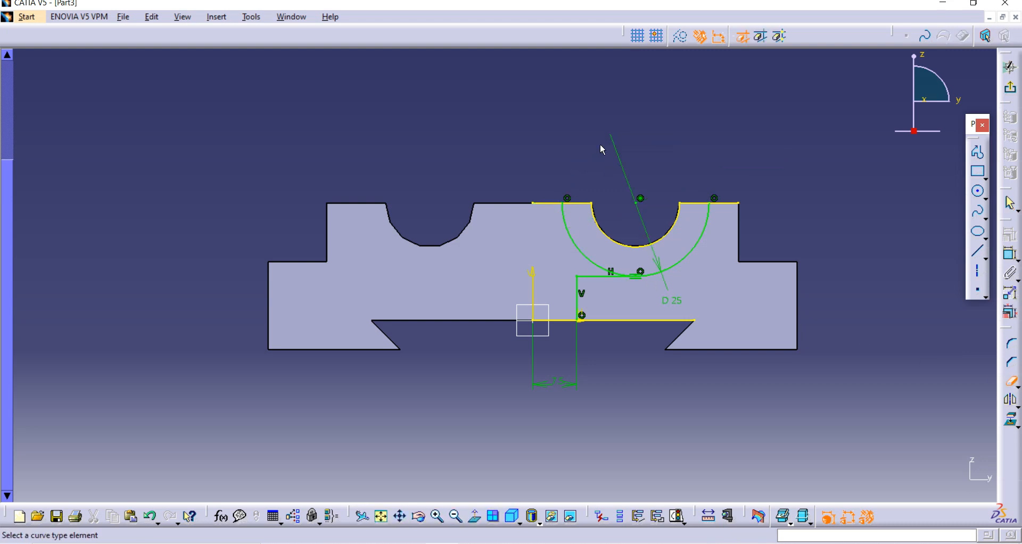
left_click(732, 203)
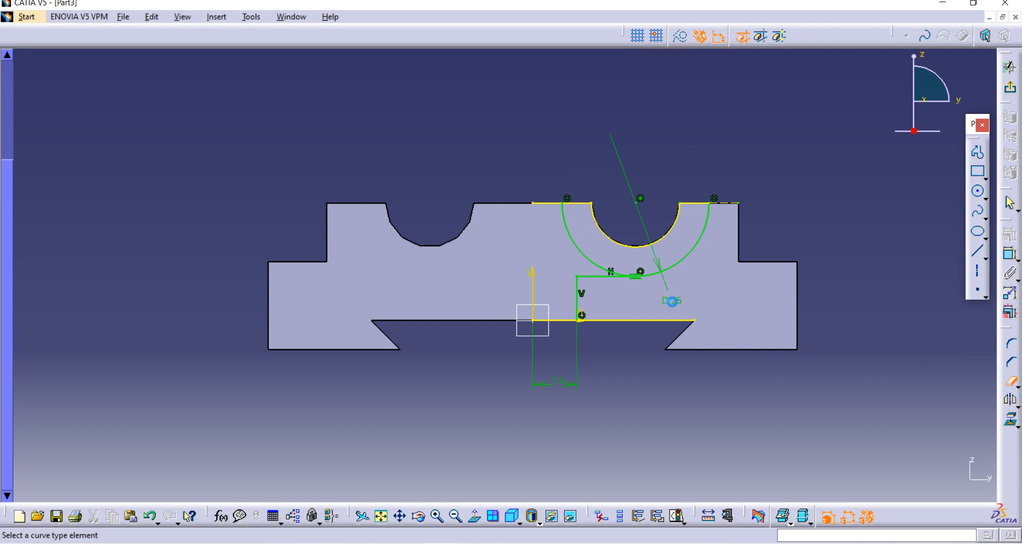
left_click(652, 321)
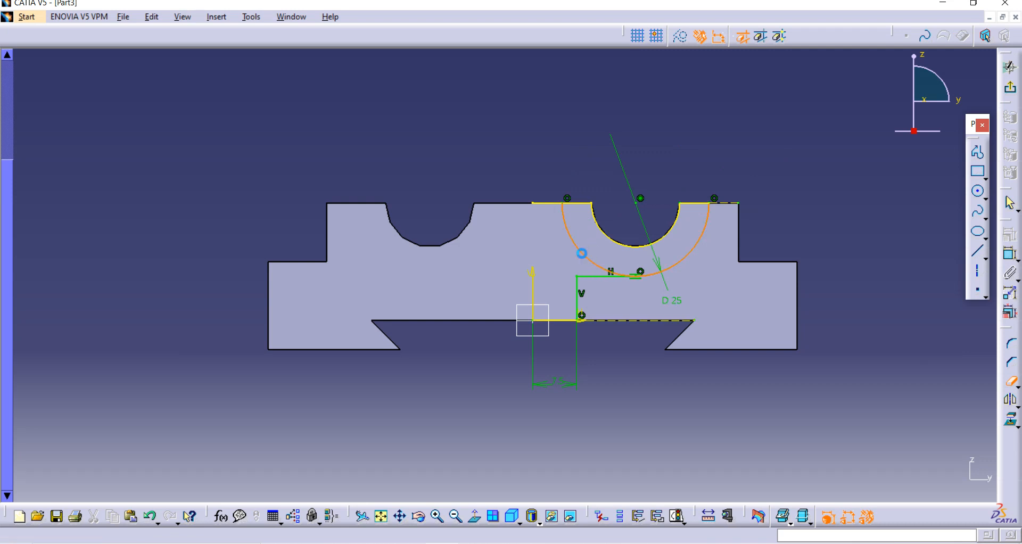
left_click(581, 253)
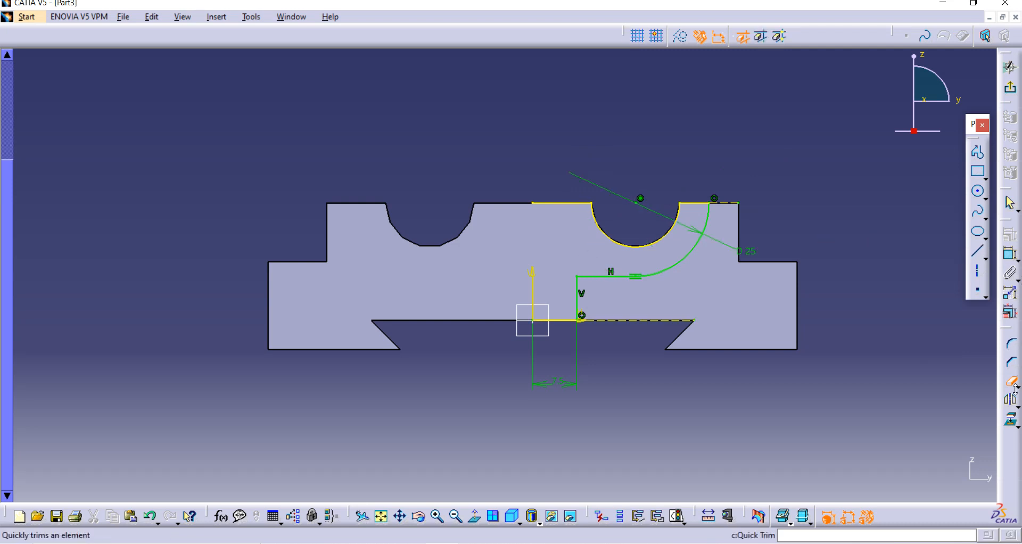
Select the right half's top edges, bearing arc, outer arc, step lines and slot edge, and mirror them about the vertical axis.
left_click(553, 202)
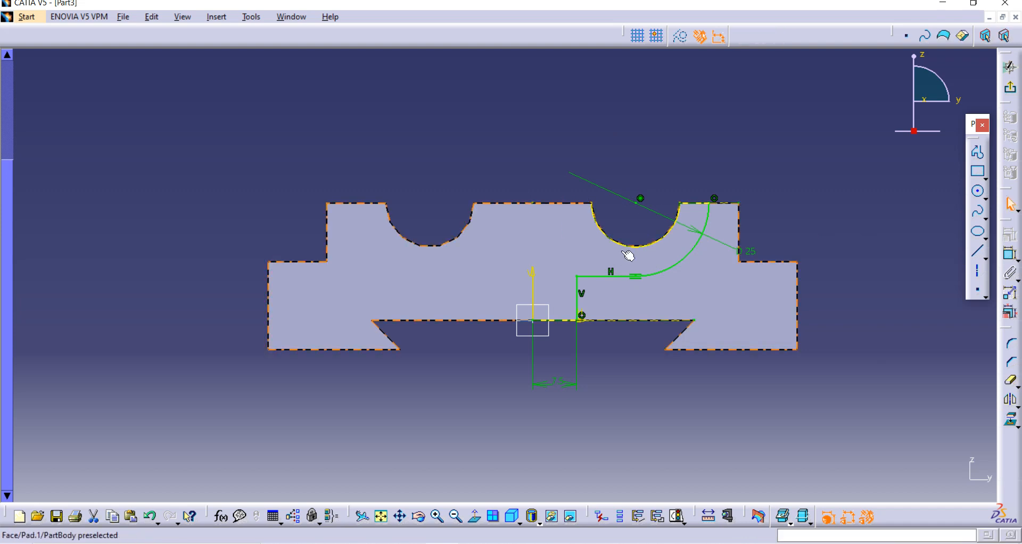
left_click(702, 209)
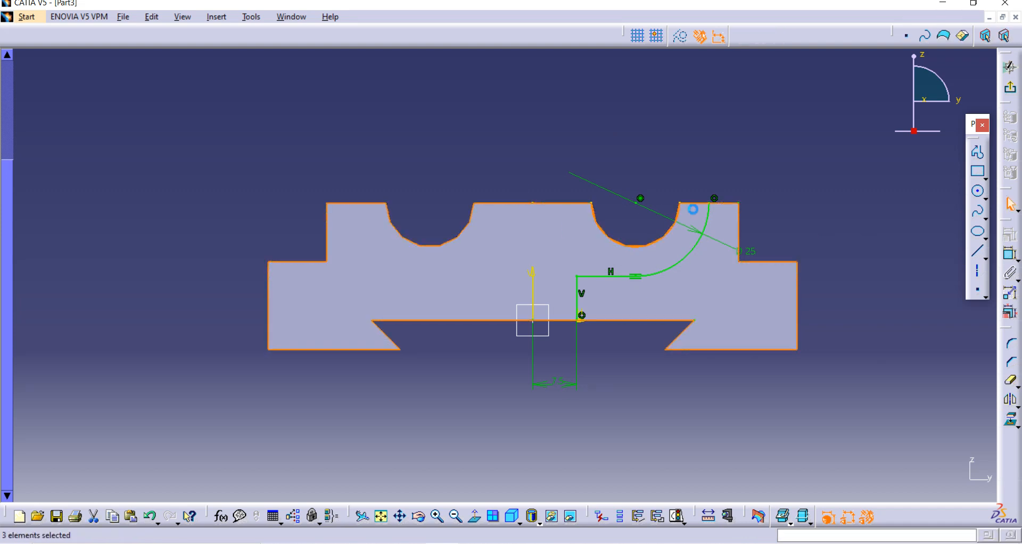
left_click(614, 276, "ctrl")
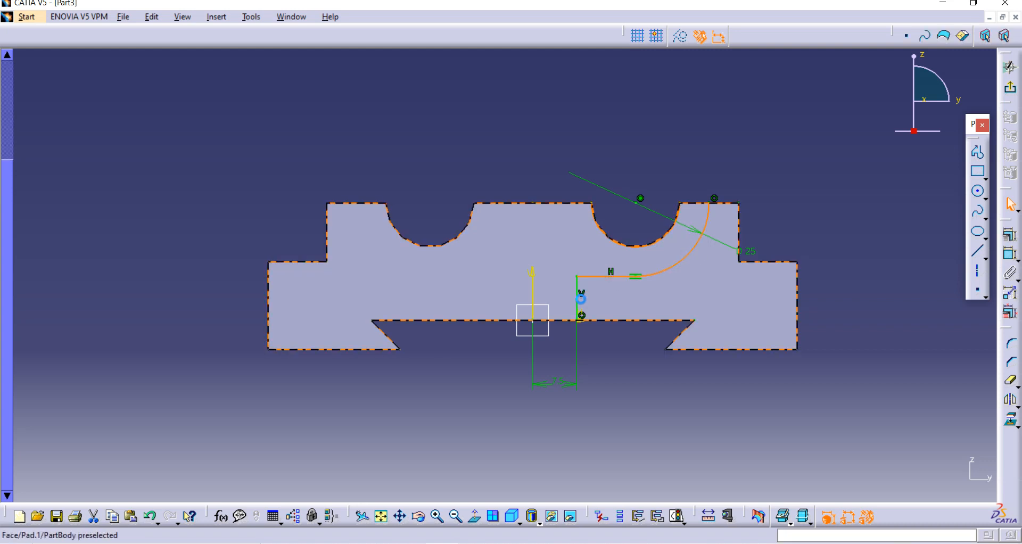
left_click(576, 306, "ctrl")
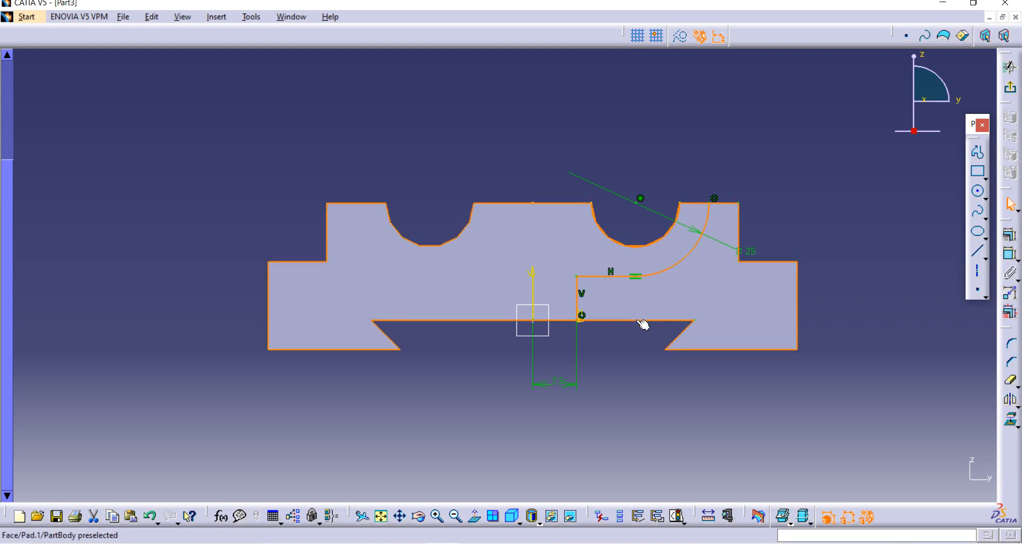
key("Delete")
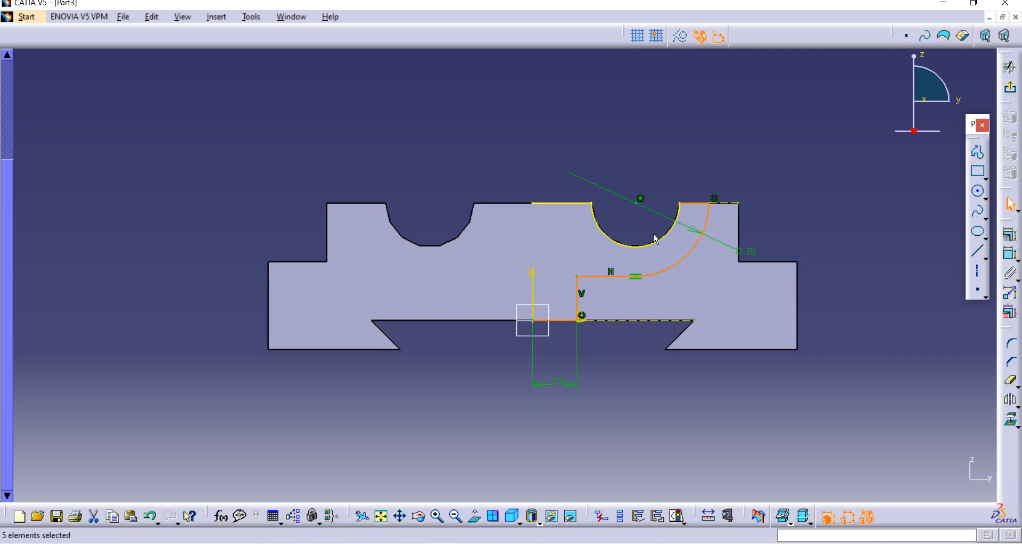
left_click(572, 202)
left_click(1010, 399)
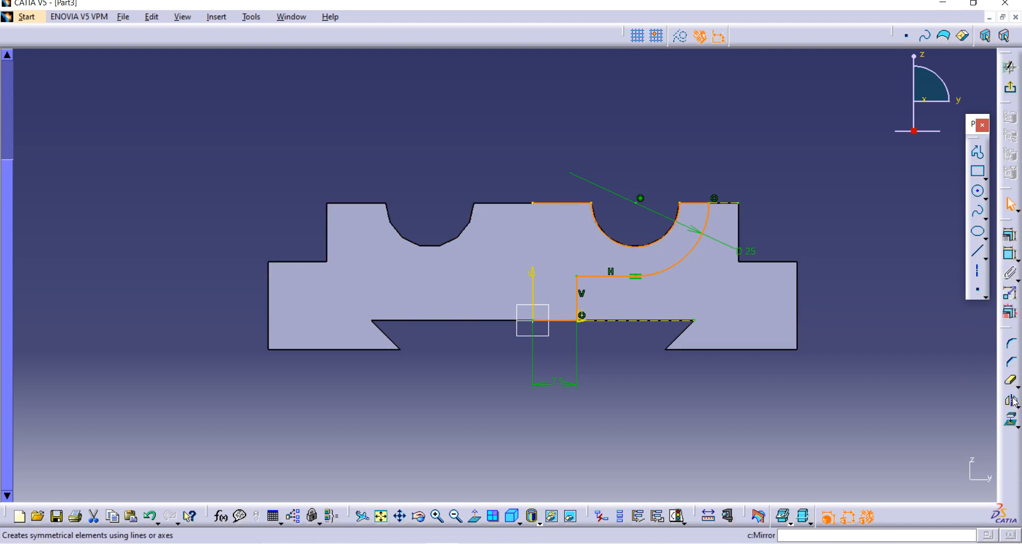
left_click(533, 277)
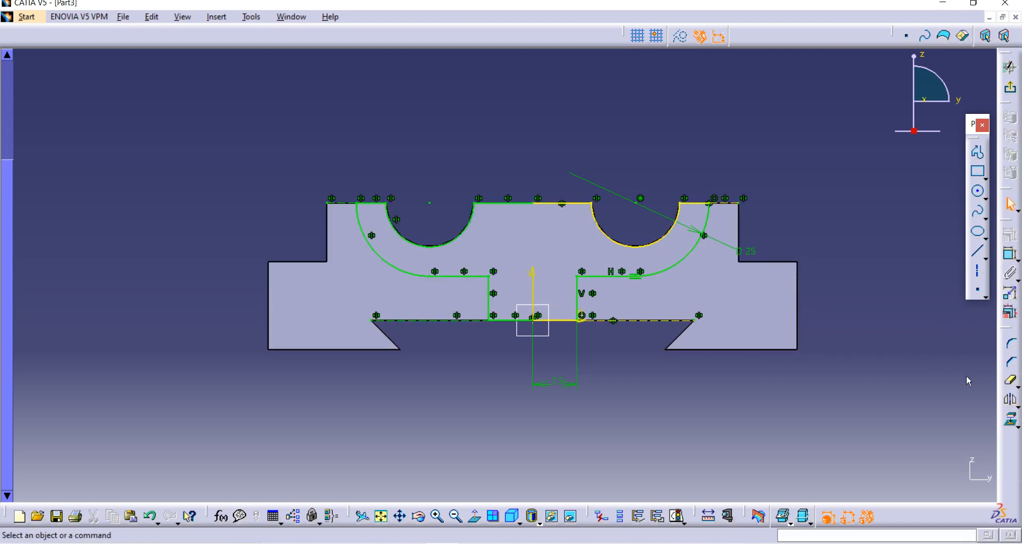
Exit the sketch and pad the mirrored boss profile outward with a 5 mm length.
left_click(1009, 91)
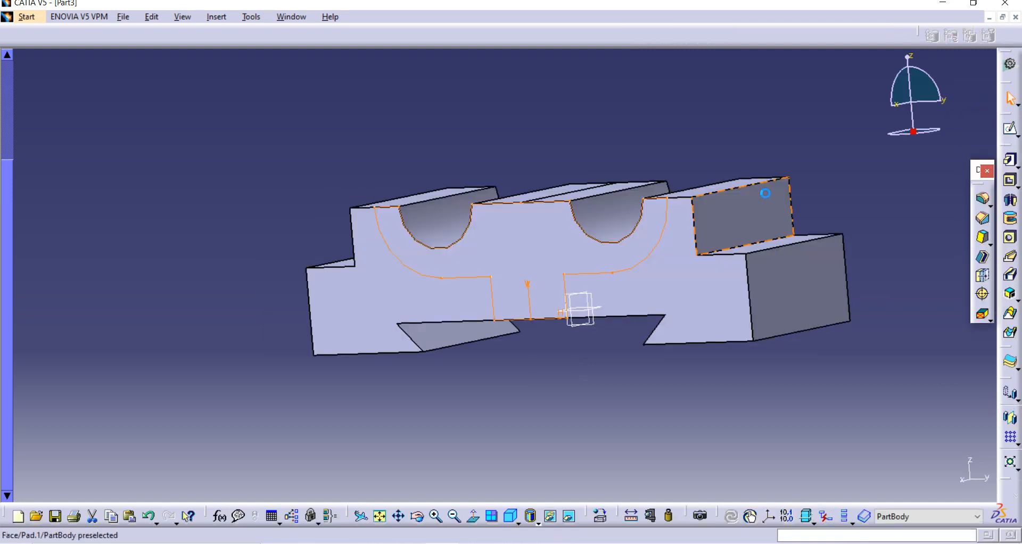
left_click(1010, 159)
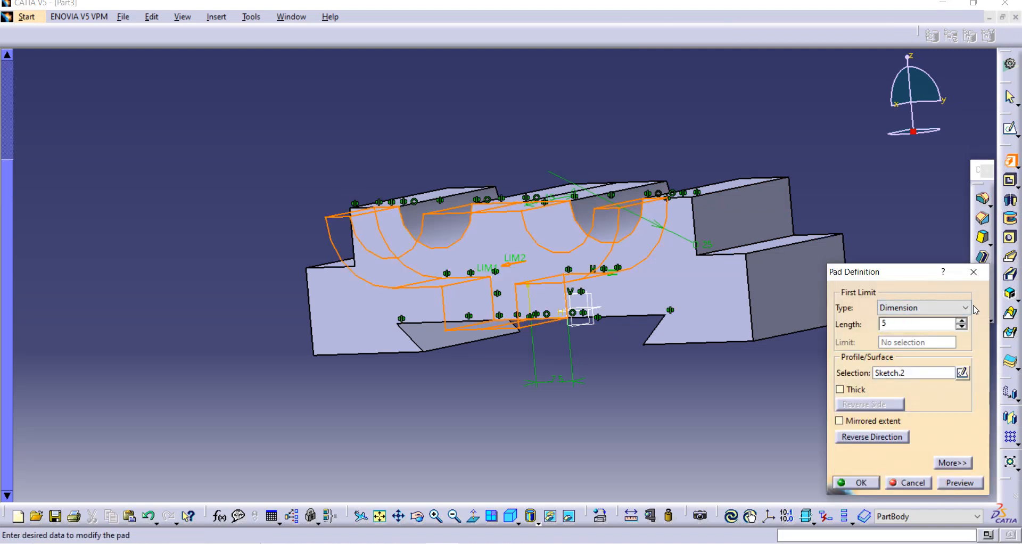
type("5")
key("Return")
middle_click_drag(782, 134, 692, 250)
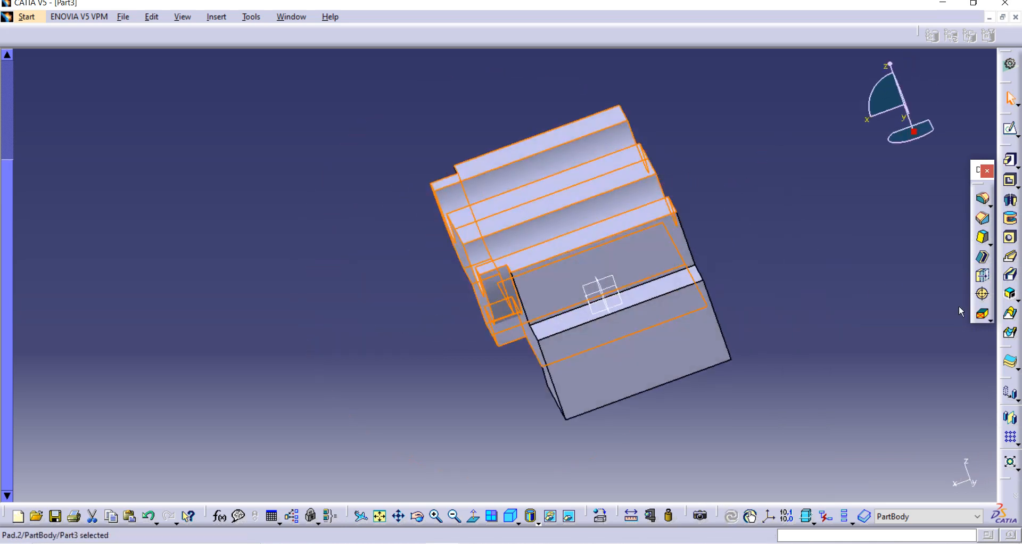
Mirror the padded bearing boss about the yz plane onto the opposite side of the Base.
left_click(1011, 419)
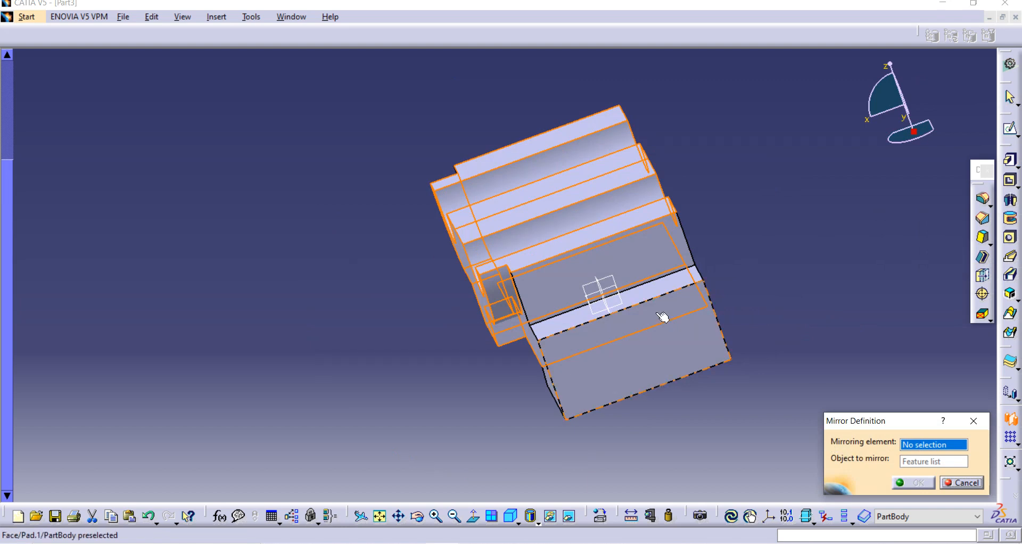
left_click(608, 305)
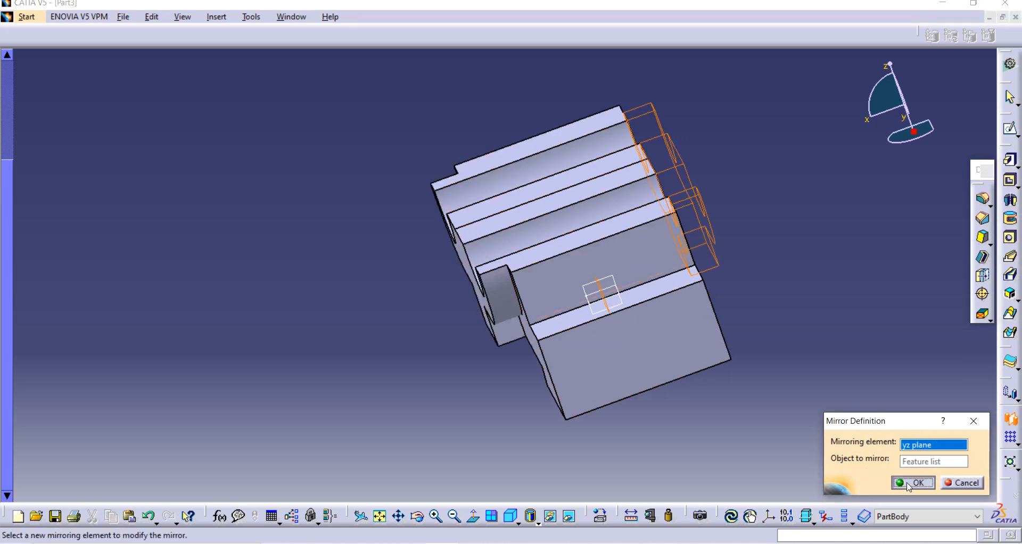
left_click(911, 482)
middle_click_drag(816, 300, 782, 266)
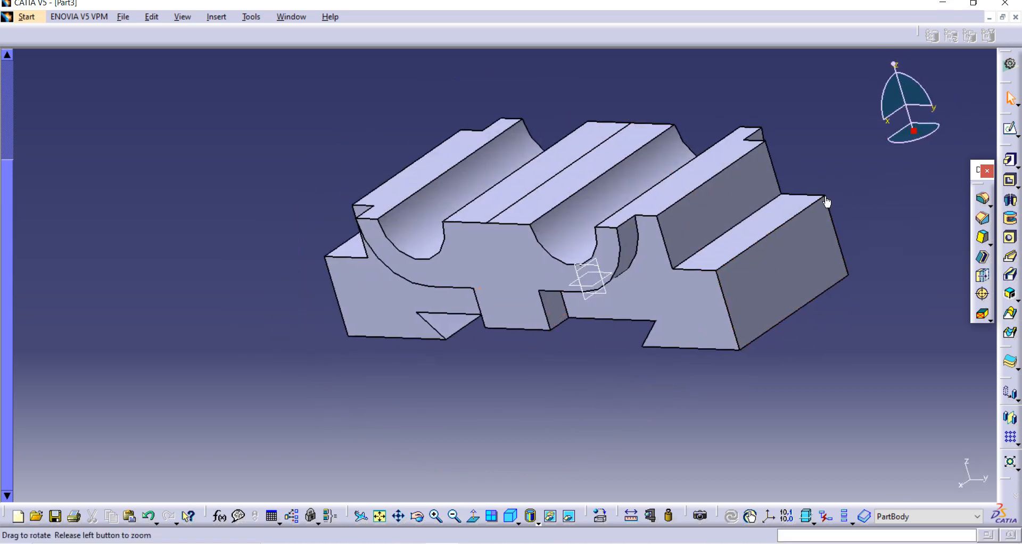
middle_click_drag(826, 202, 636, 358)
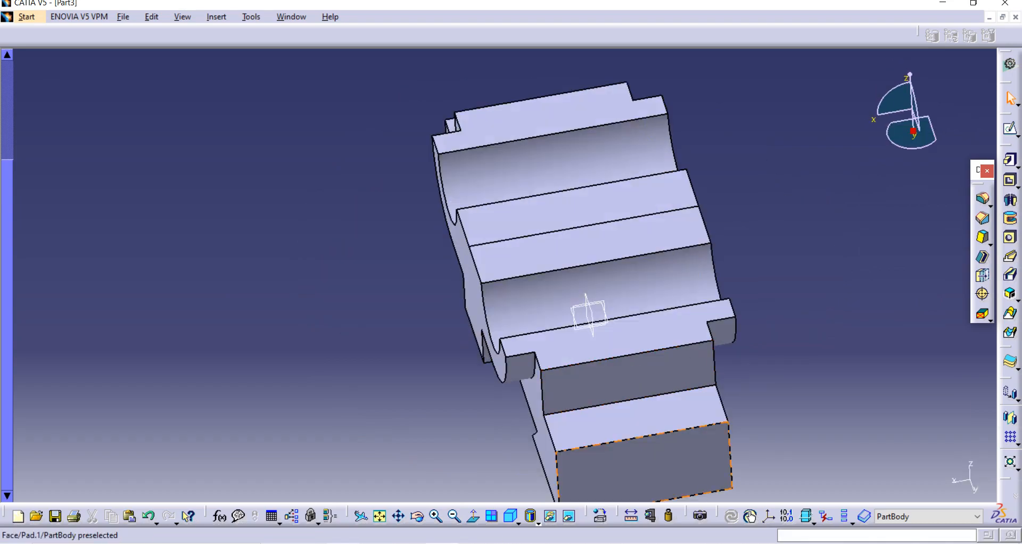
Check the Base's top view in the PDF drawing and open a sketch on the flat top face between the two bearing grooves.
key("alt+Tab")
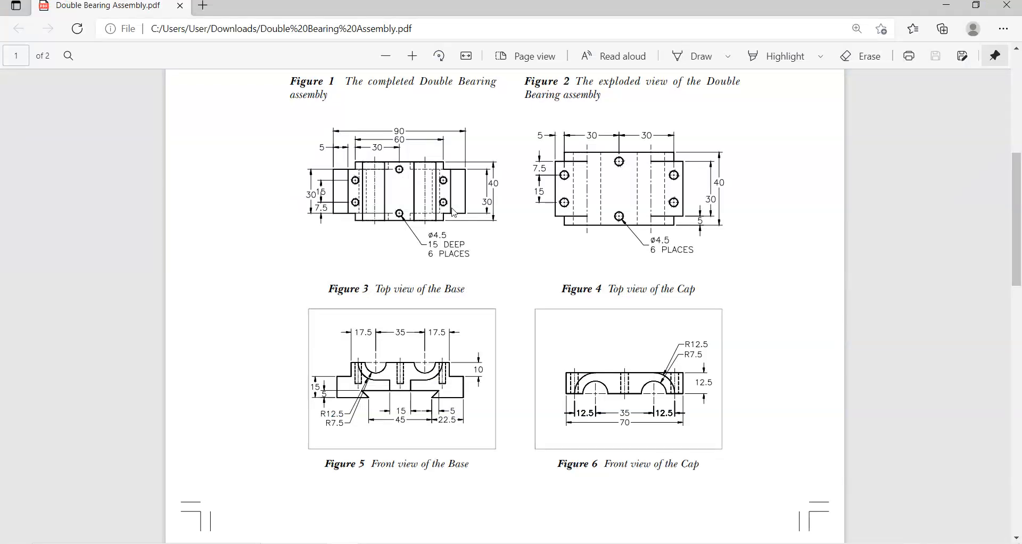
key("alt+Tab")
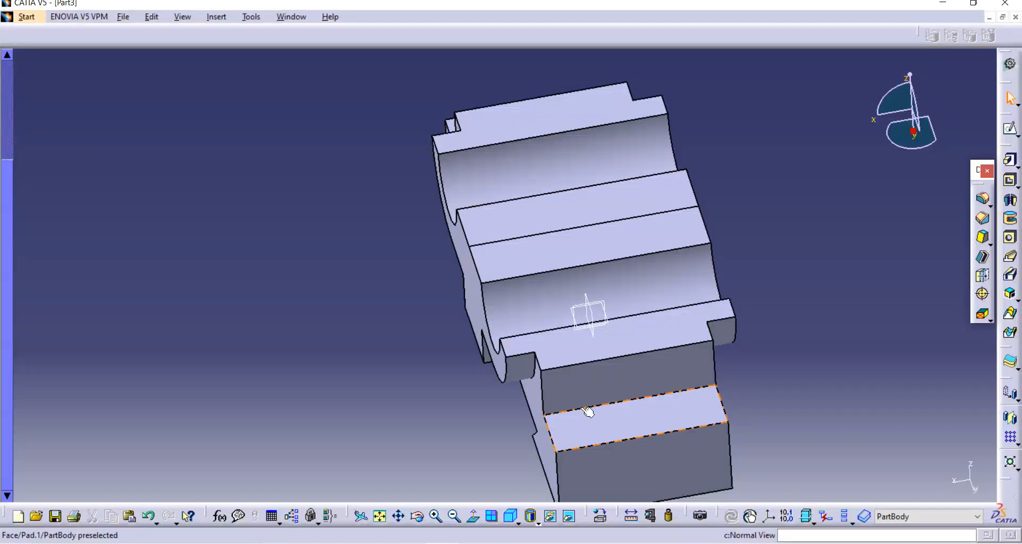
left_click(633, 334)
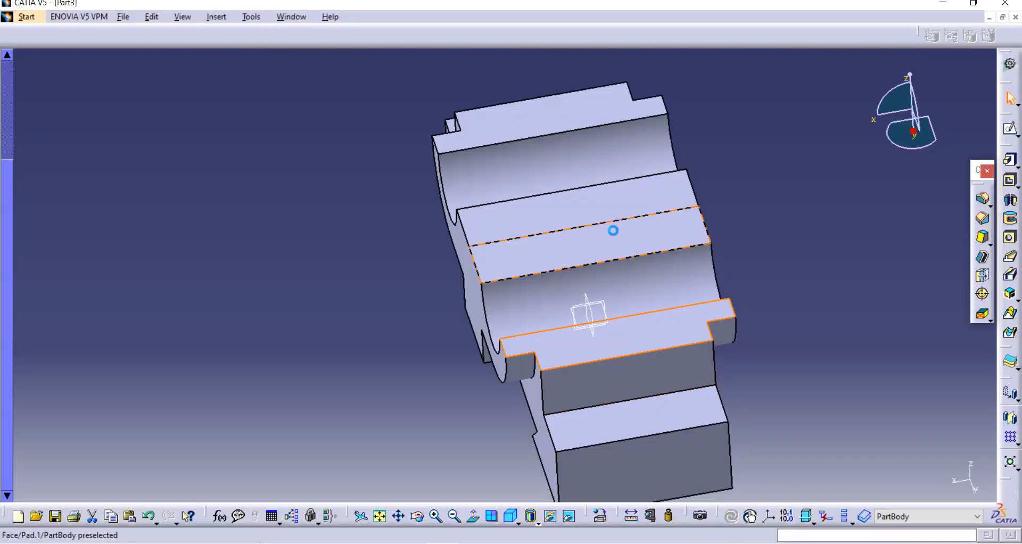
left_click(613, 231)
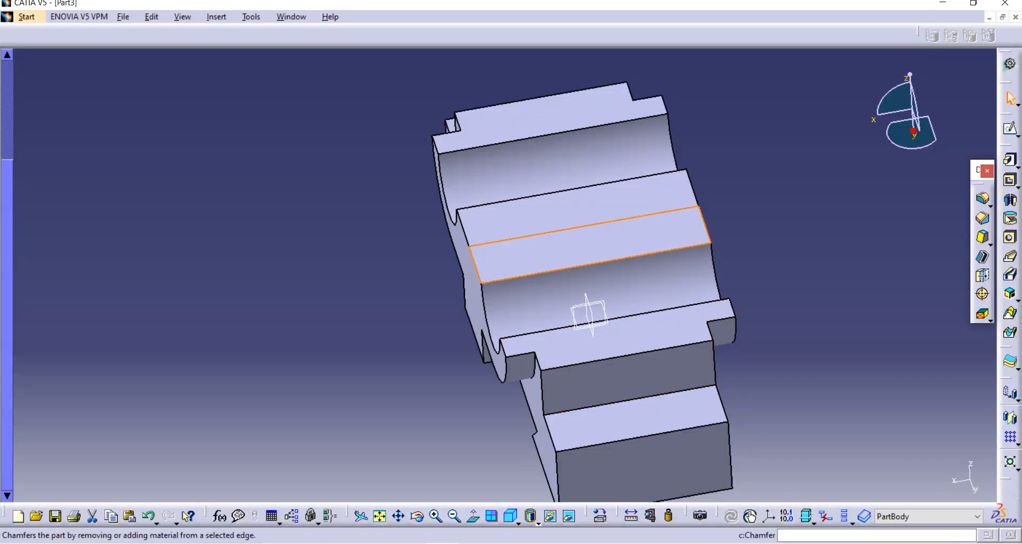
left_click(1009, 128)
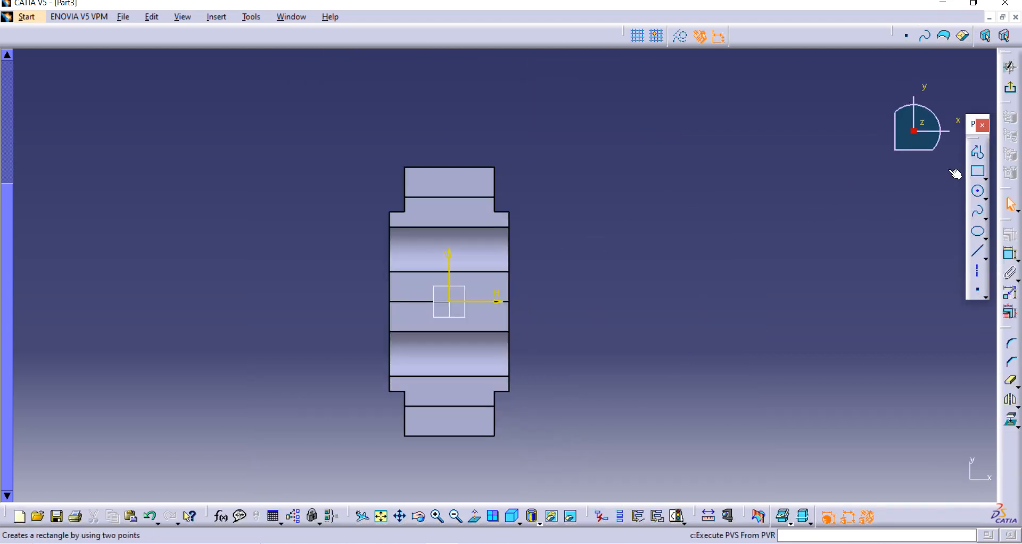
Draw a circle on the upper top land between groove and flange, and set its diameter to 4.5 mm.
left_click(978, 191)
middle_click_drag(598, 234, 589, 173, "ctrl")
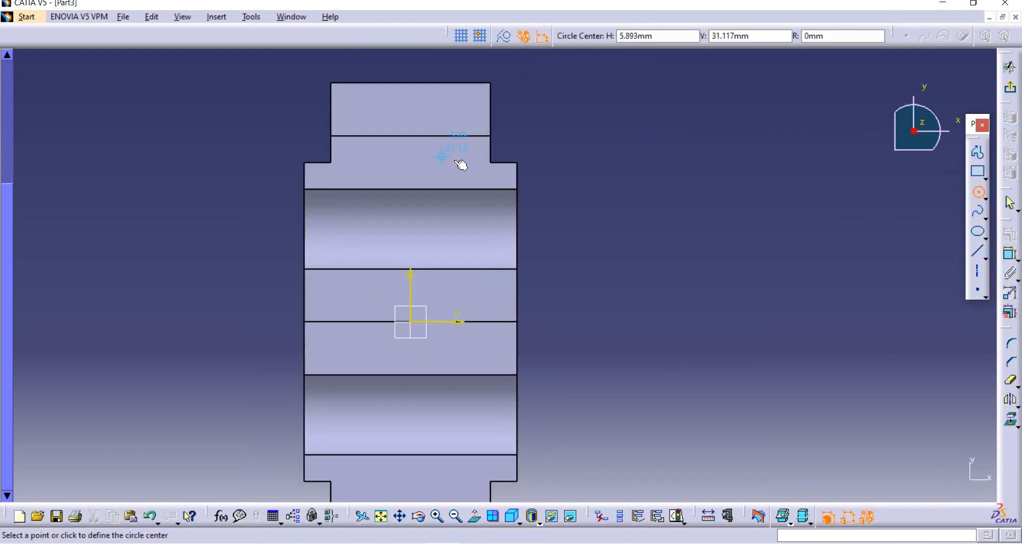
left_click(461, 158)
left_click(469, 159)
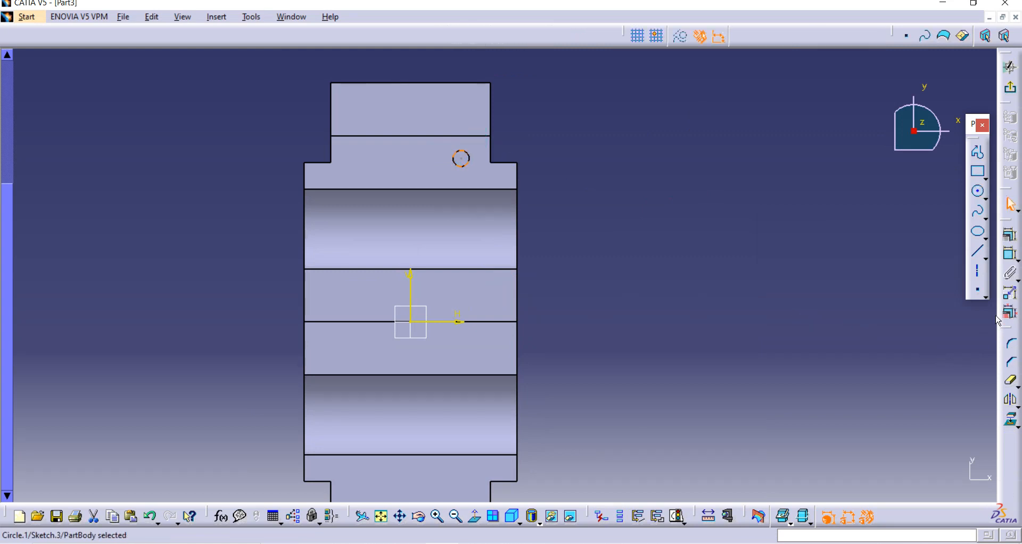
left_click(1009, 254)
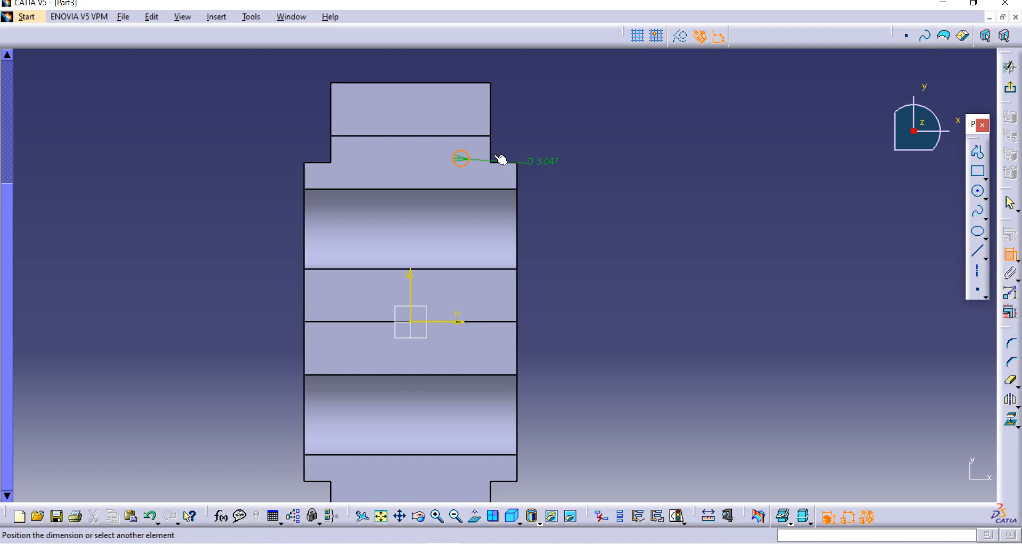
left_click(618, 149)
double_click(620, 151)
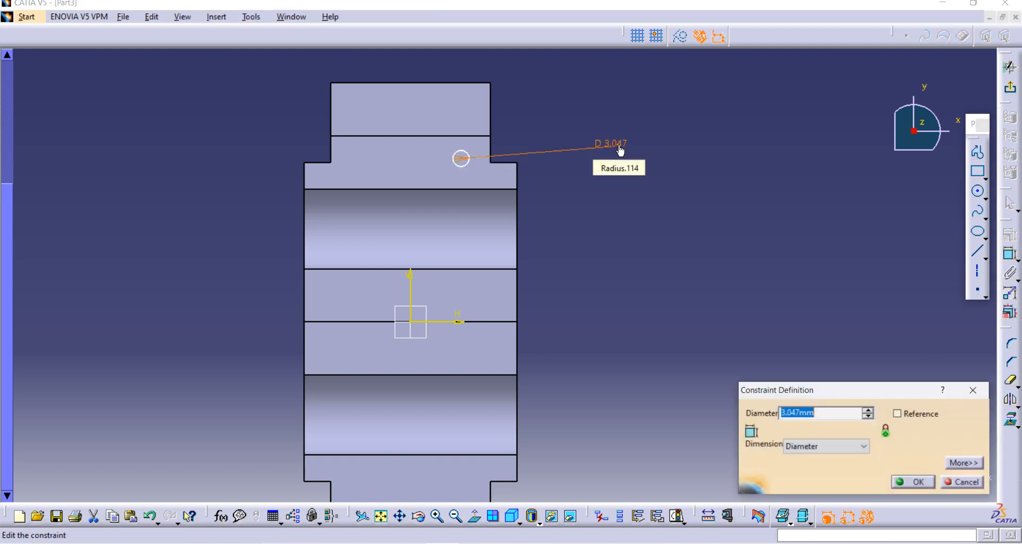
type("4.5")
key("Return")
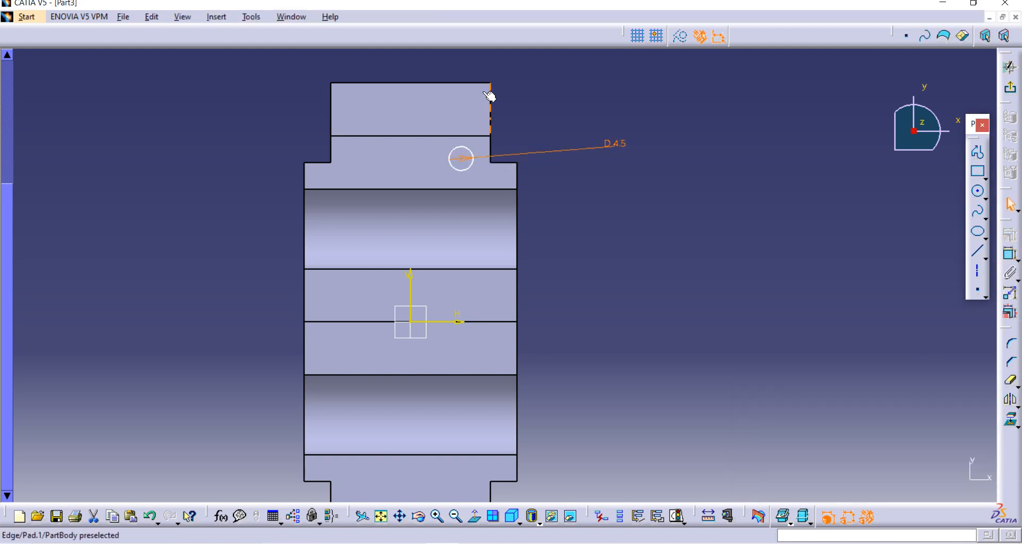
Constrain the circle's centre at 7.5 mm from the block's right side edge.
left_click(1017, 261)
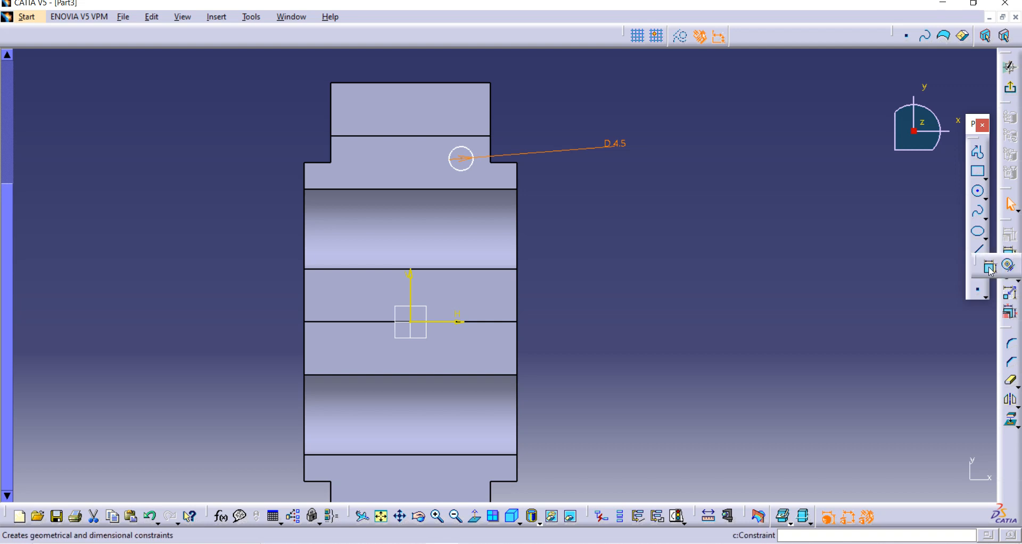
left_click(476, 148)
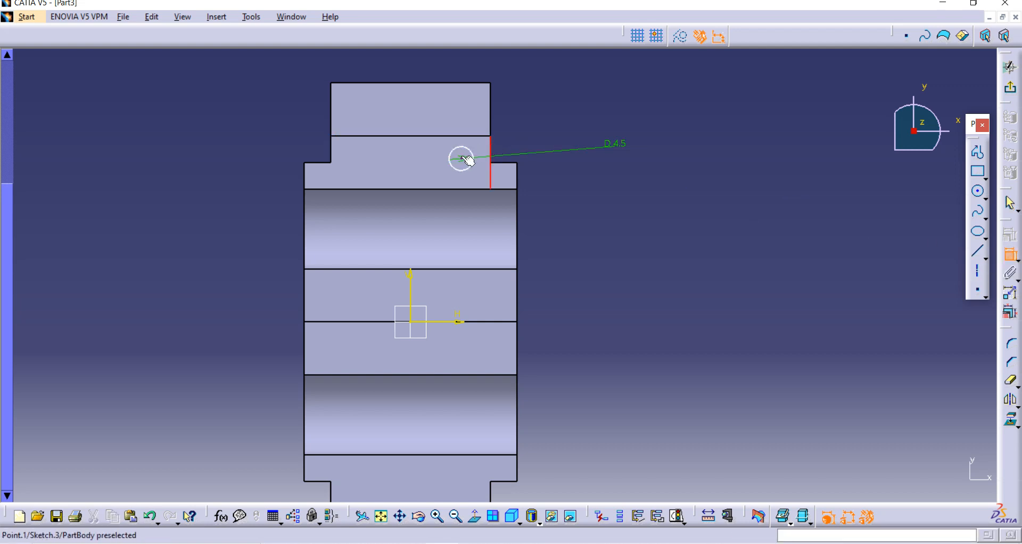
left_click(461, 158)
left_click(552, 84)
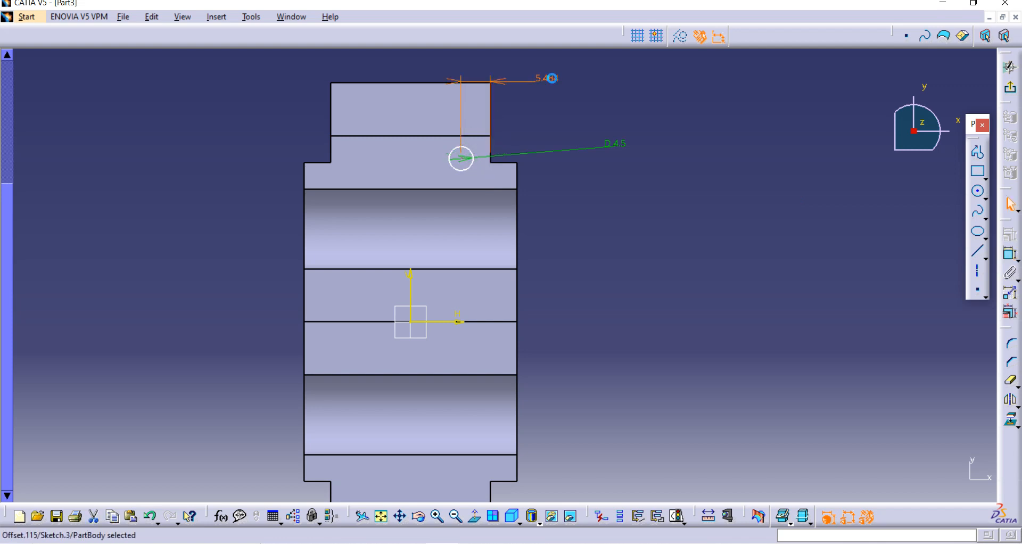
double_click(554, 83)
type("7.5mm")
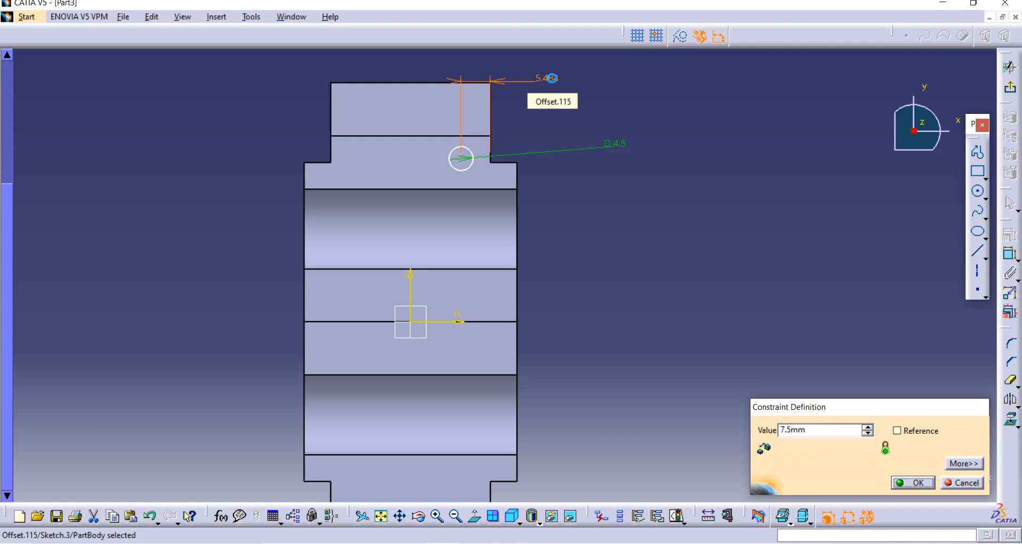
key("Return")
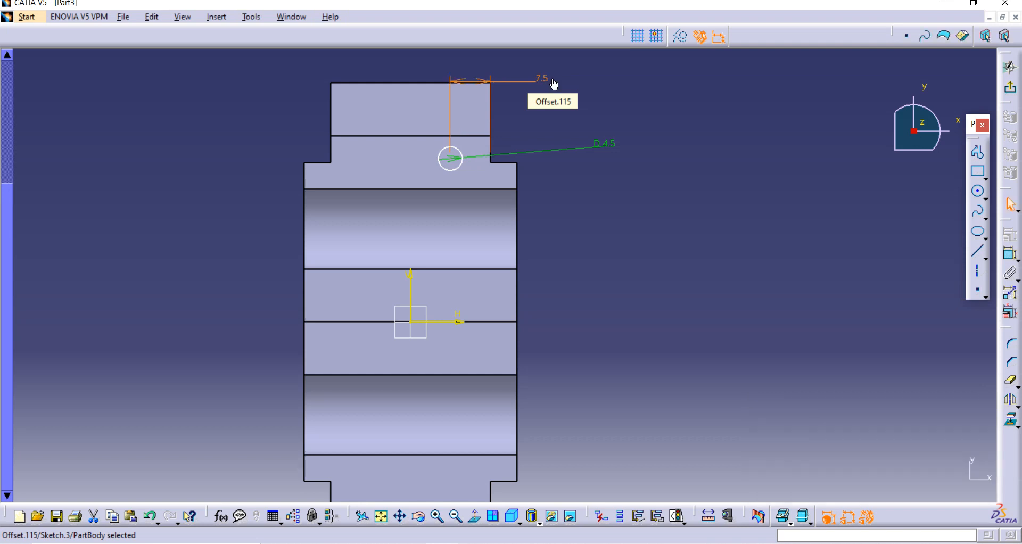
Constrain the circle's centre at 5 mm from the horizontal edge between the top land and the flange.
left_click(451, 159)
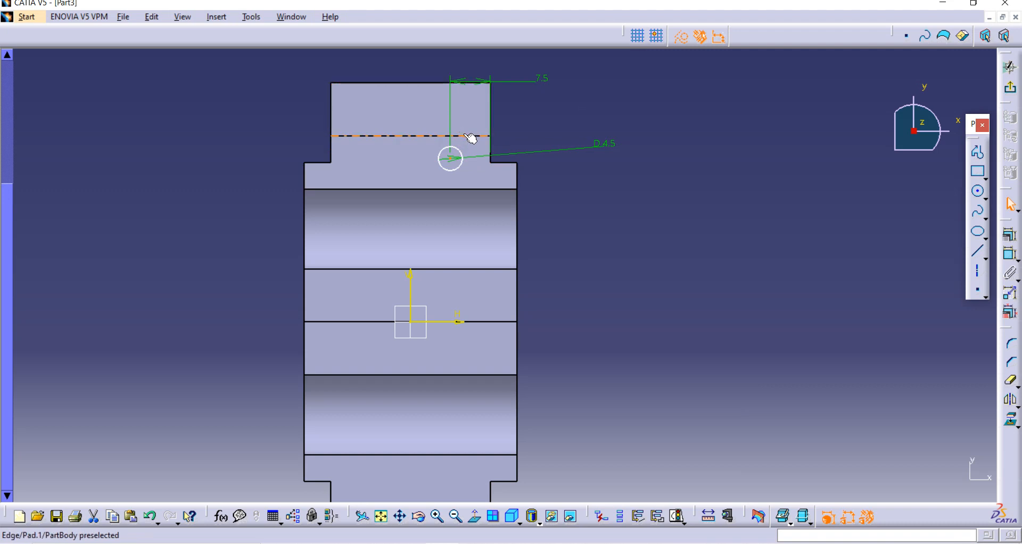
left_click(469, 136)
left_click(1007, 257)
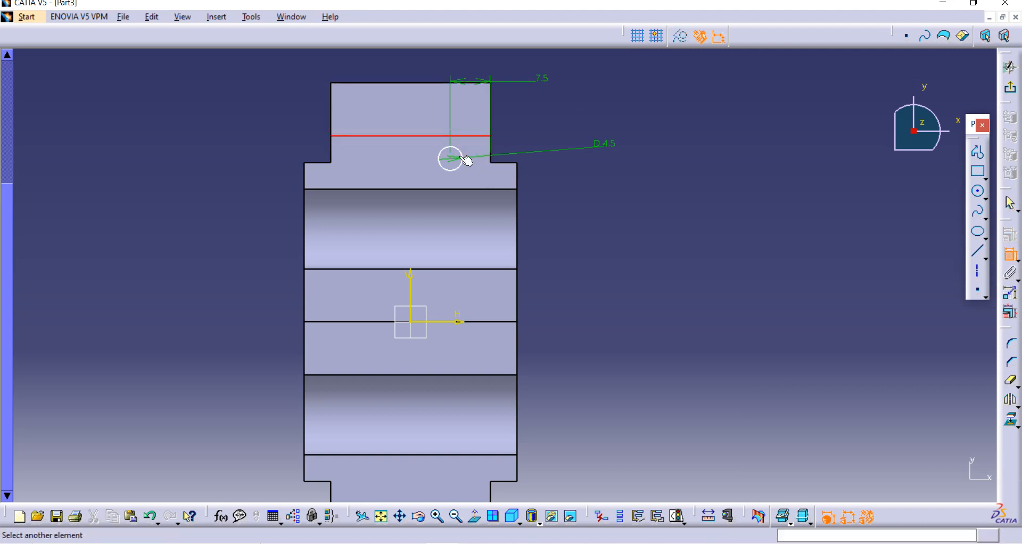
left_click(451, 158)
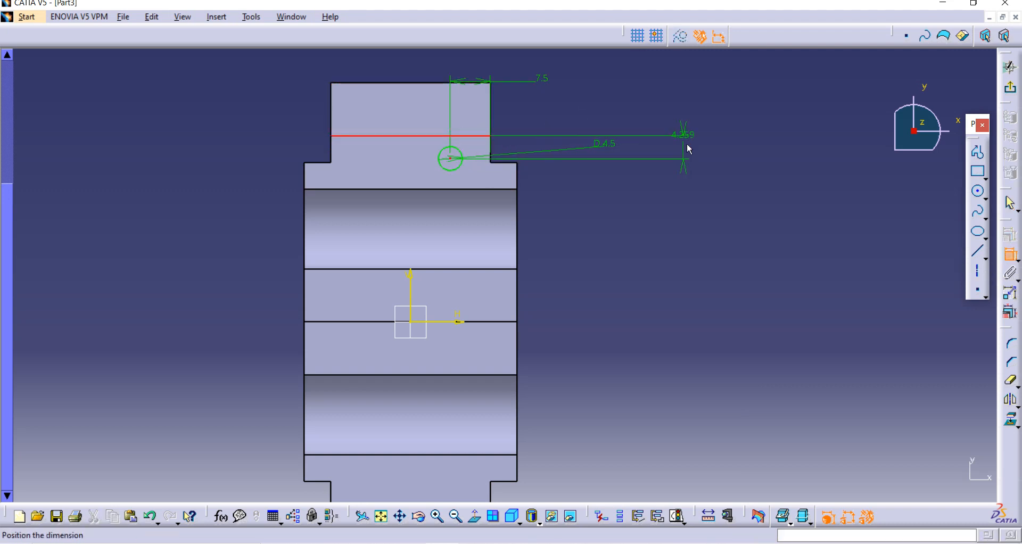
left_click(688, 148)
double_click(689, 142)
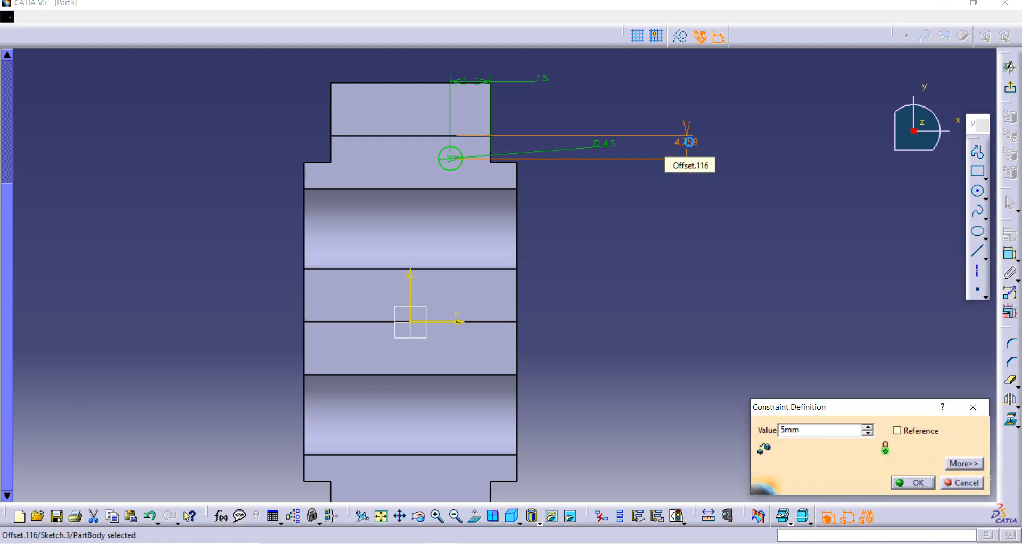
key("Return")
Mirror the 4.5 mm circle about the sketch's vertical axis.
middle_click_drag(656, 250, 670, 287)
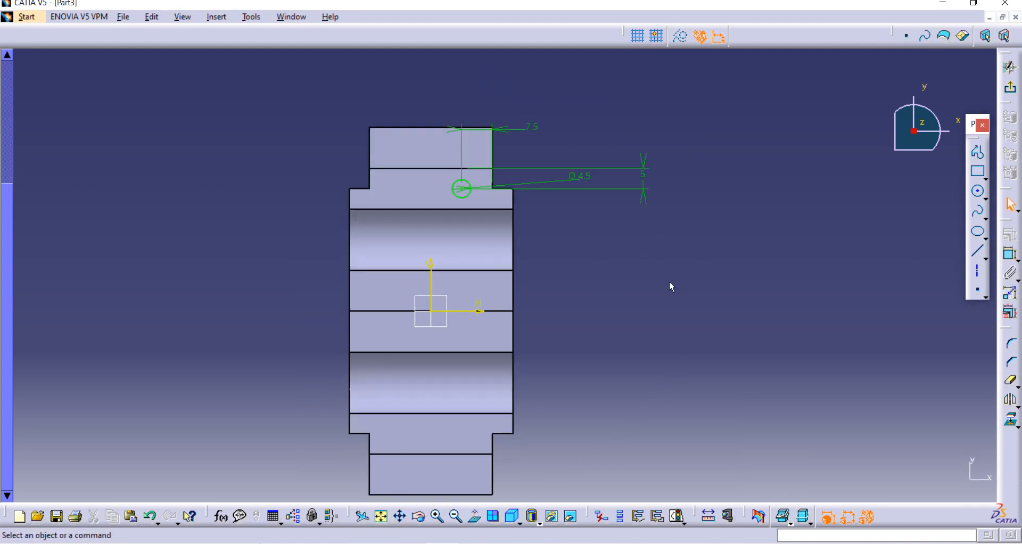
left_click(463, 198)
left_click(1010, 399)
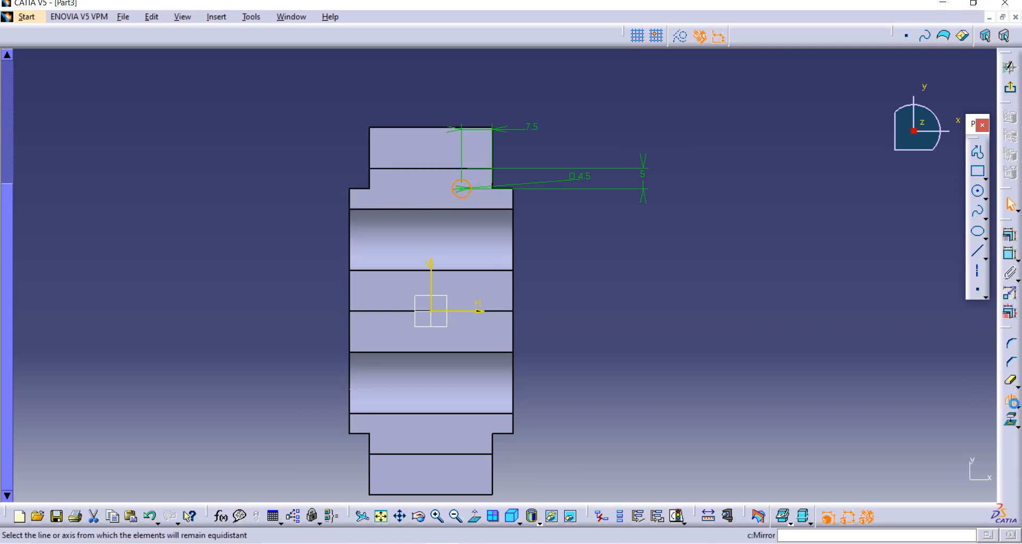
left_click(431, 265)
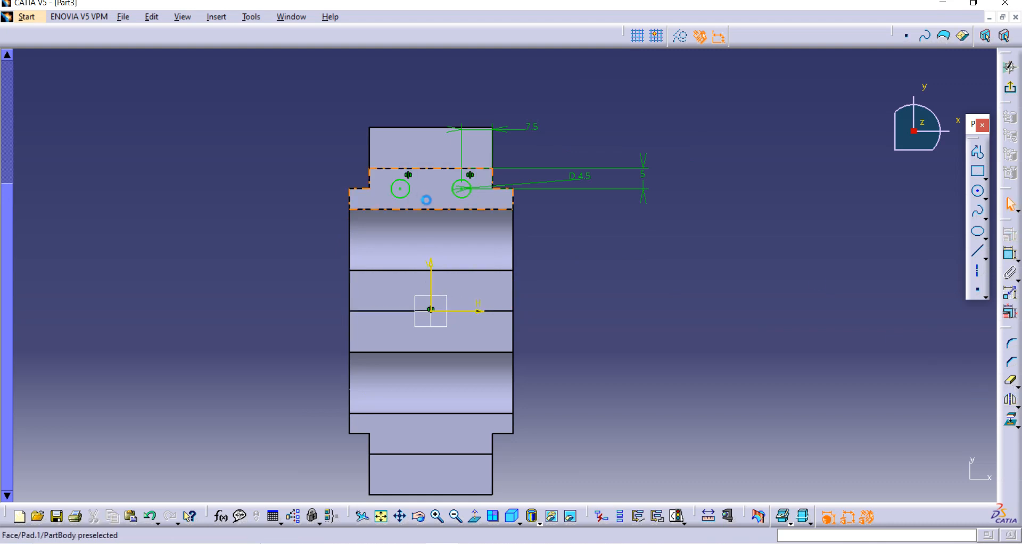
Mirror both upper hole circles, one at a time, about the sketch's horizontal axis onto the lower top land.
left_click(461, 198)
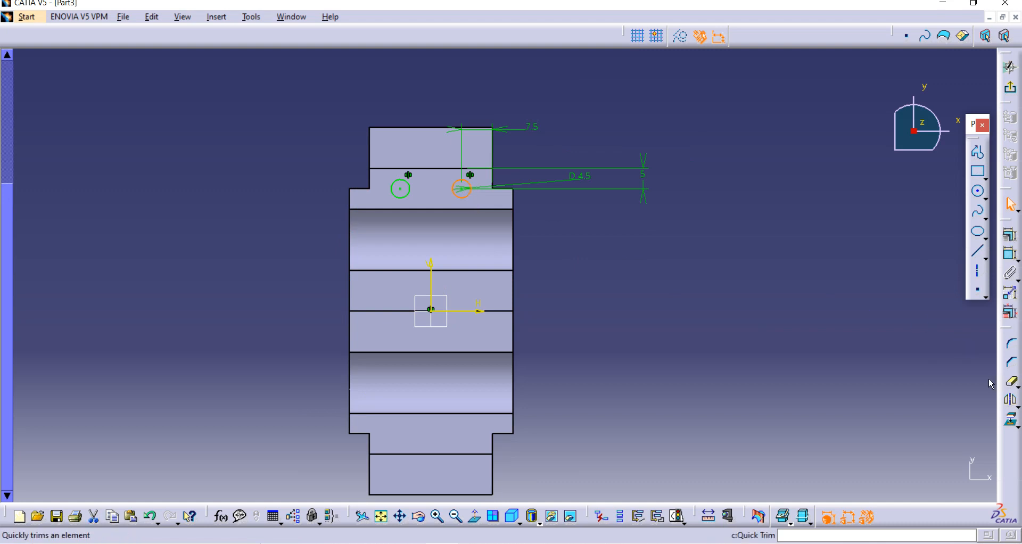
left_click(1010, 362)
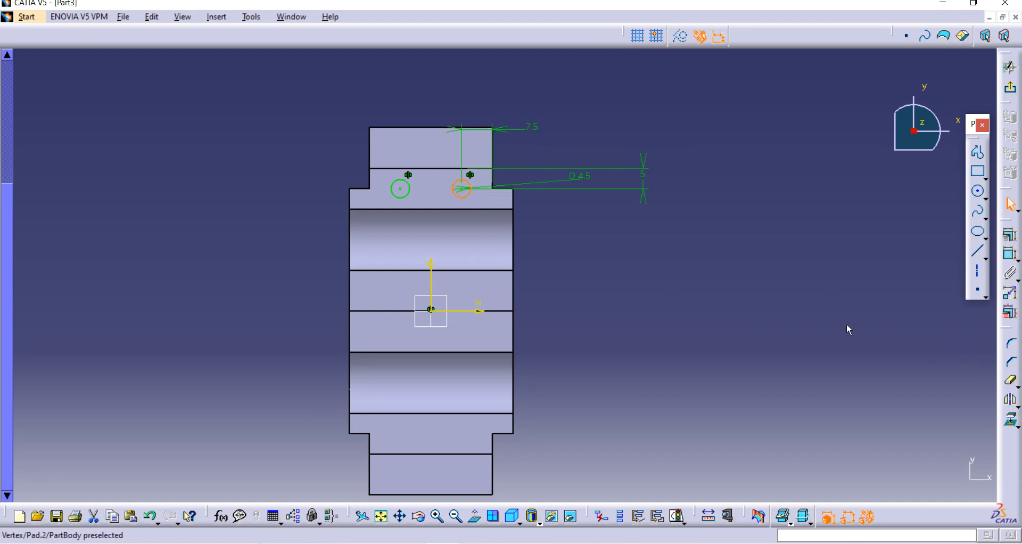
left_click(1010, 402)
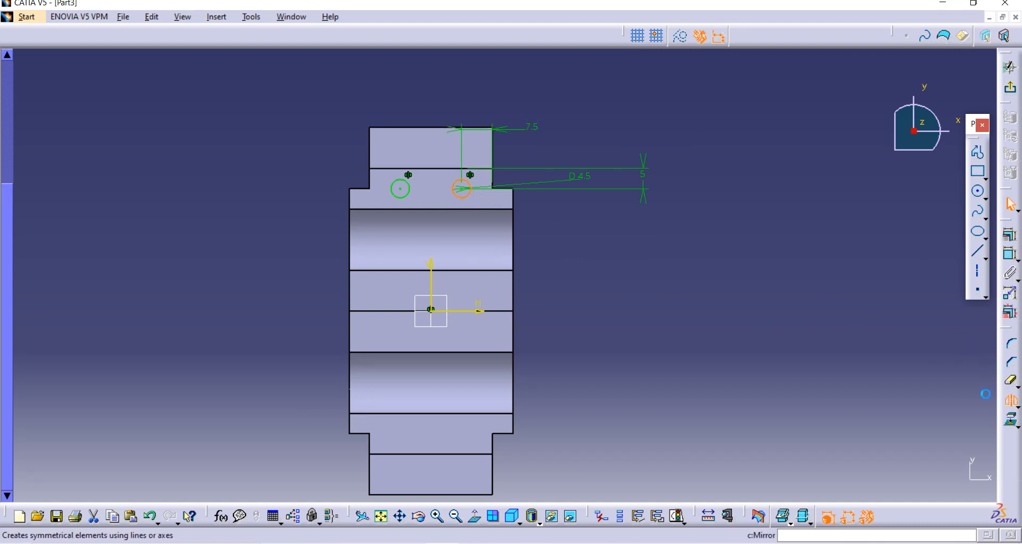
left_click(475, 310)
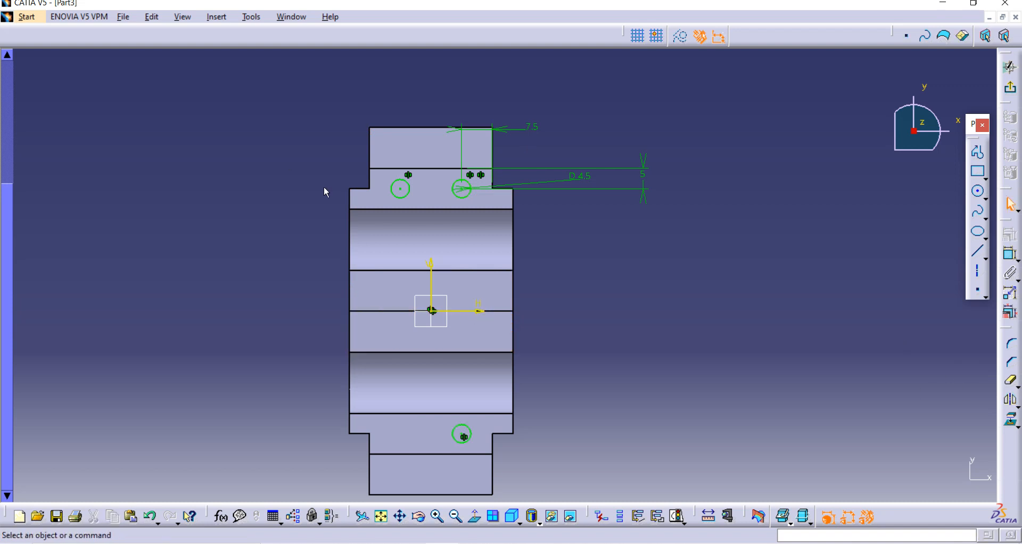
left_click(392, 187)
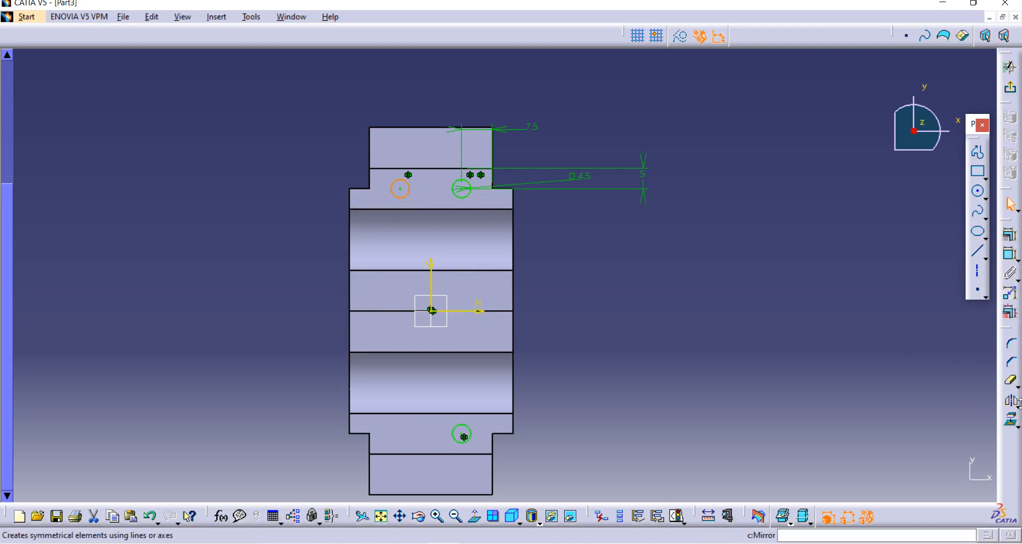
left_click(1011, 402)
left_click(476, 313)
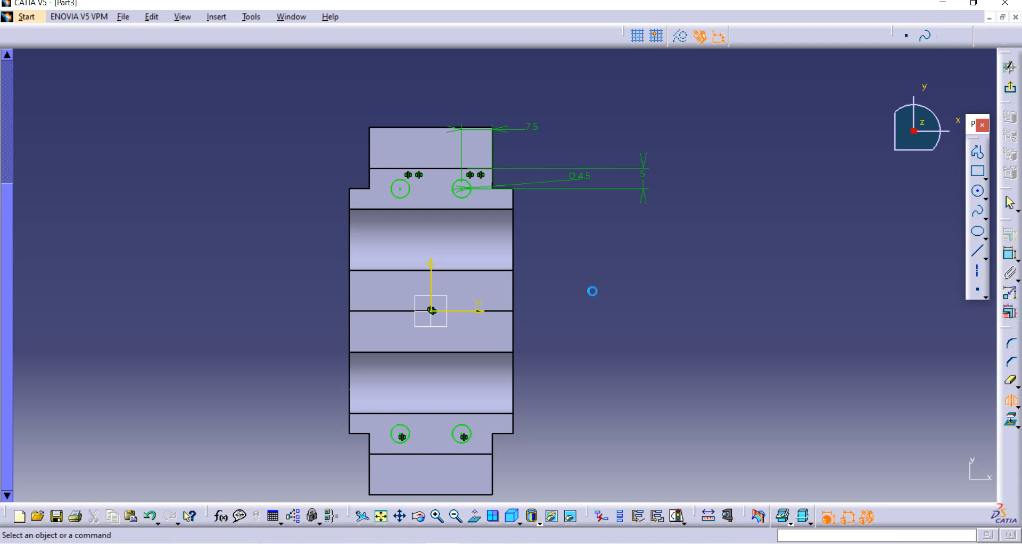
Draw a small circle centred on the block's horizontal centre line, near the left end of the middle land.
middle_click_drag(601, 289, 602, 325)
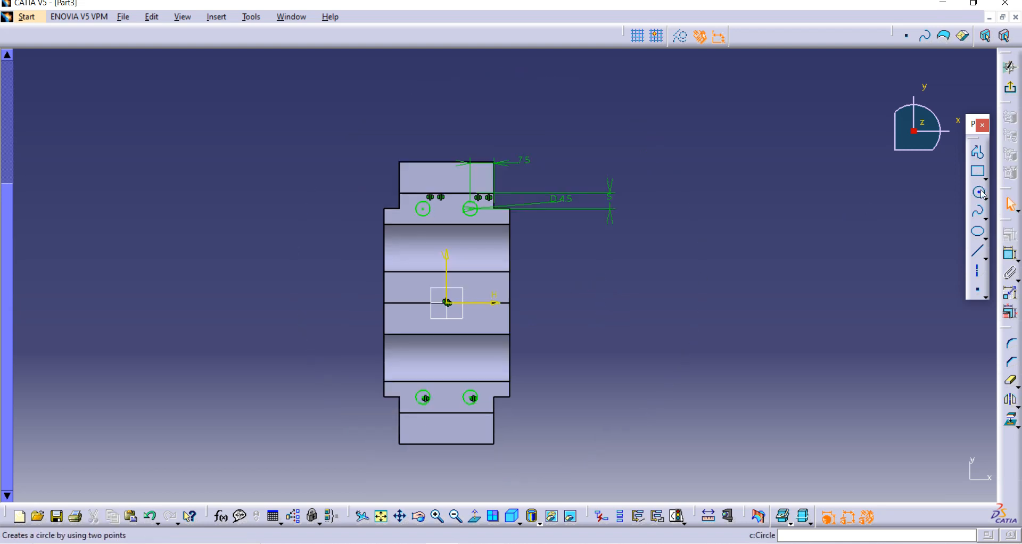
left_click(981, 193)
left_click(396, 303)
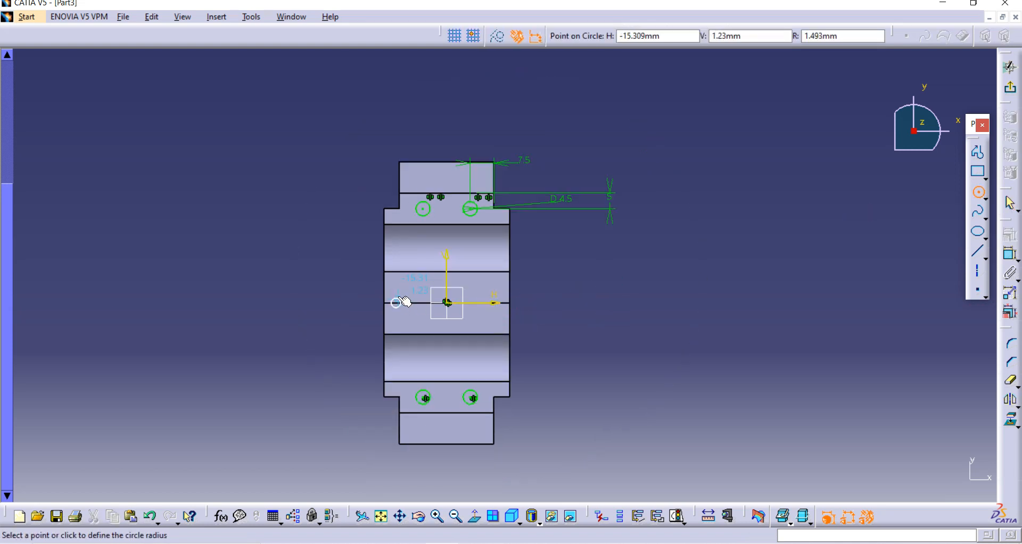
left_click(401, 298)
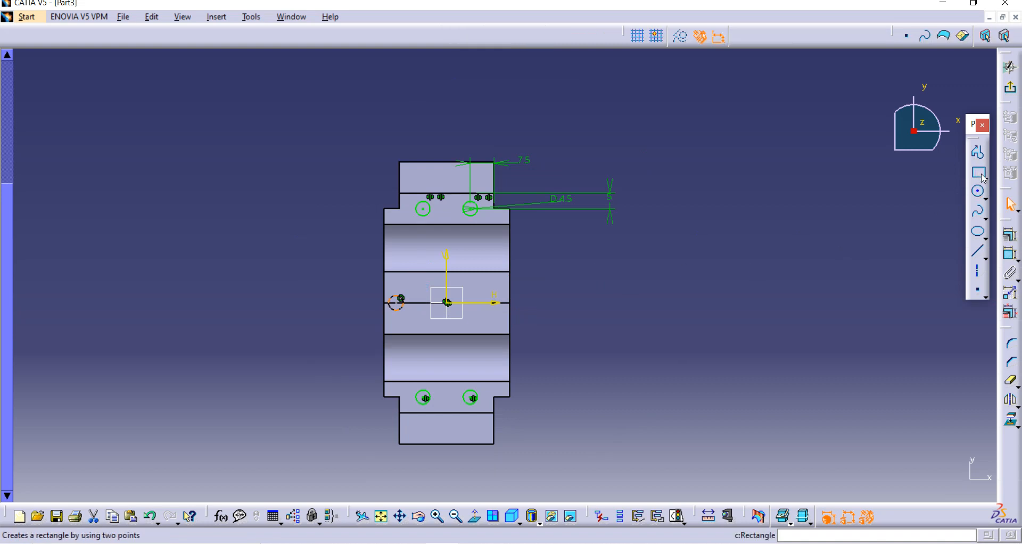
Dimension the circle on the middle land and set its diameter to 4.5 mm.
left_click(1010, 254)
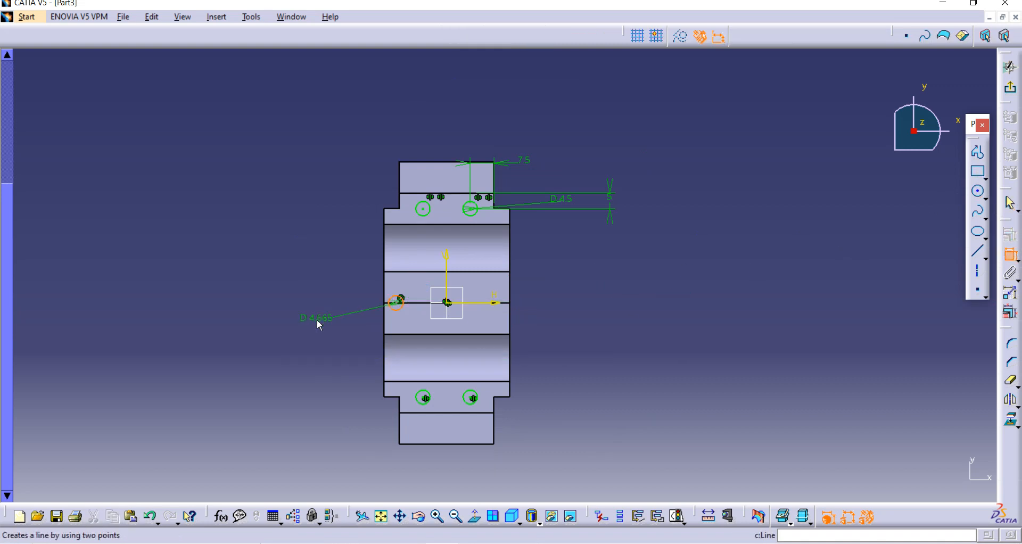
left_click(319, 320)
double_click(322, 322)
type("4.5")
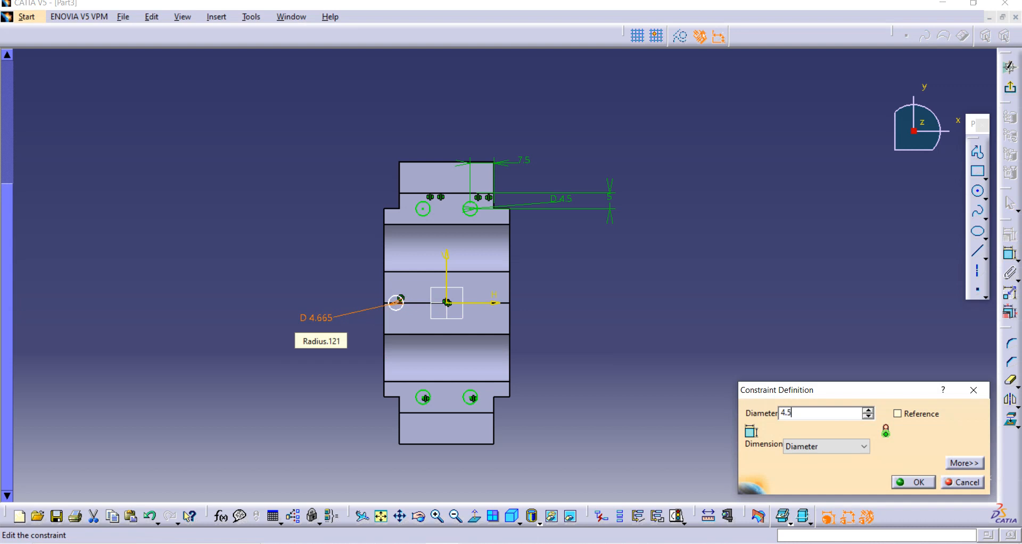
key("Return")
Make the middle land circle's centre coincident with the left vertical side edge of the narrower upper top land.
middle_click_drag(312, 304, 324, 263)
left_click(862, 269)
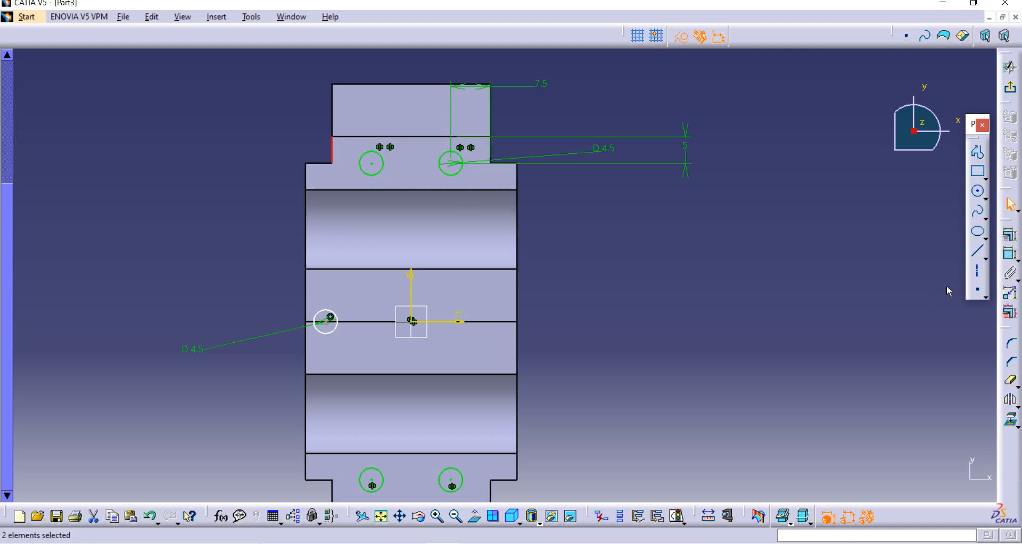
left_click(1009, 255)
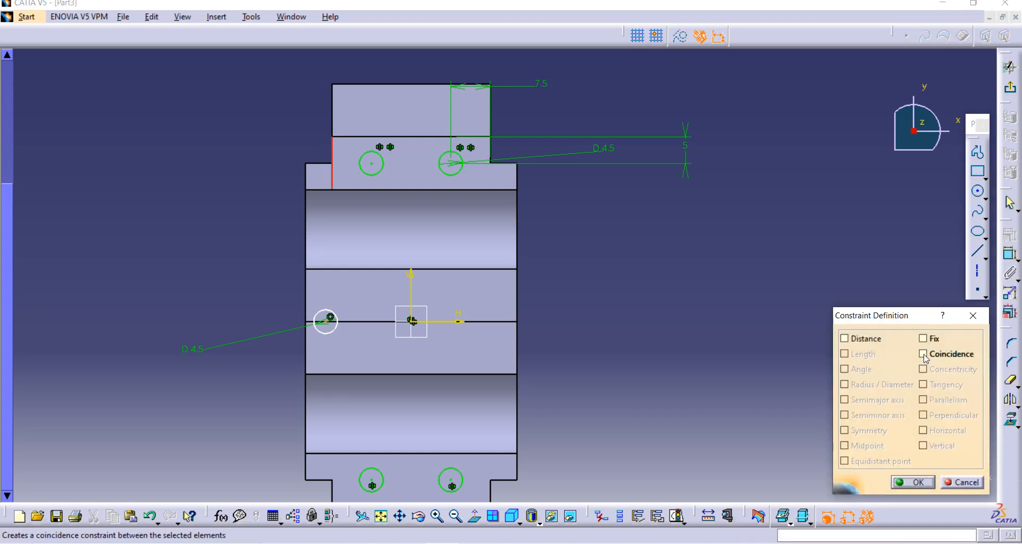
left_click(924, 355)
left_click(912, 483)
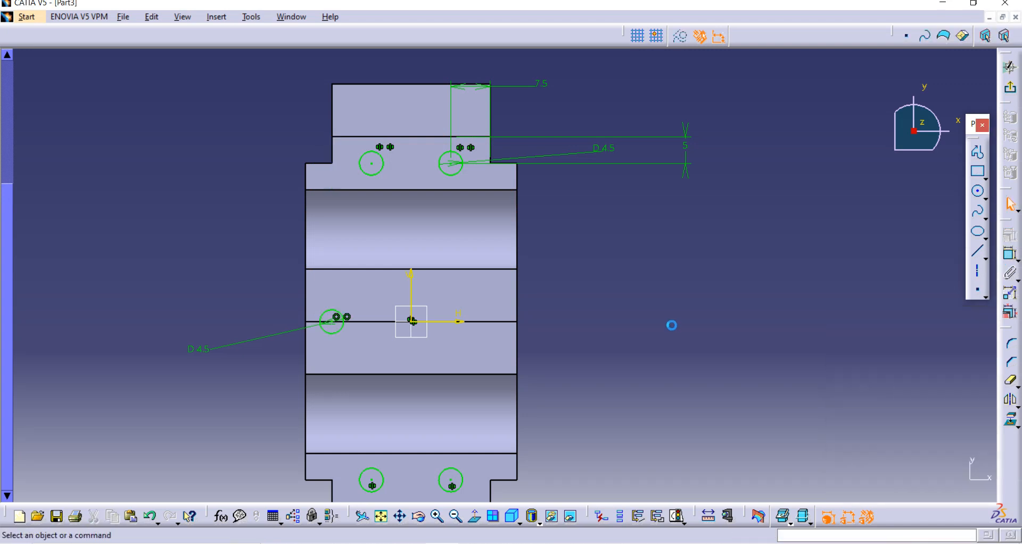
Mirror the middle land's 4.5 mm circle about the sketch's vertical axis.
mouse_move(671, 326)
middle_mouse_down()
mouse_move(662, 270)
mouse_move(524, 319)
middle_mouse_up()
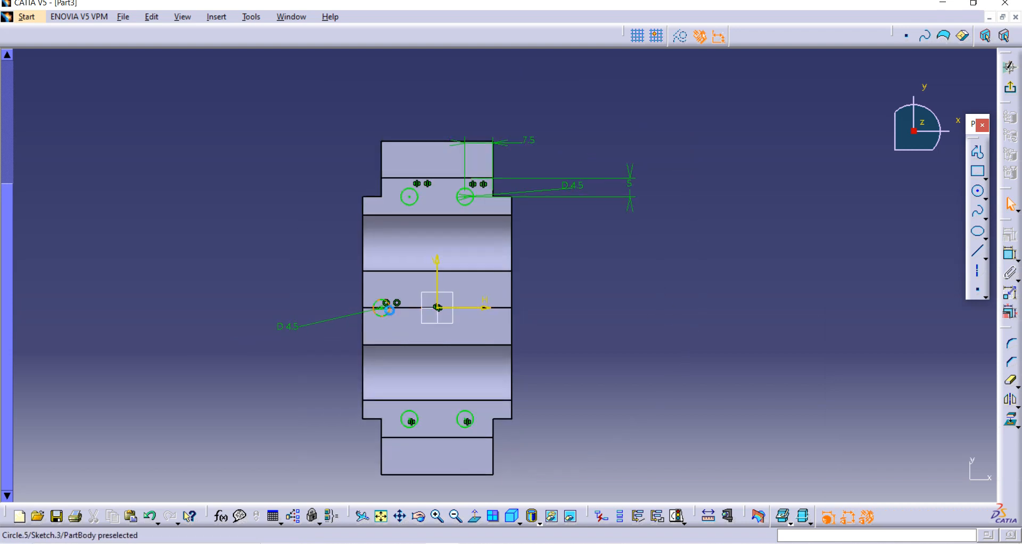
left_click(389, 309)
left_click(1010, 399)
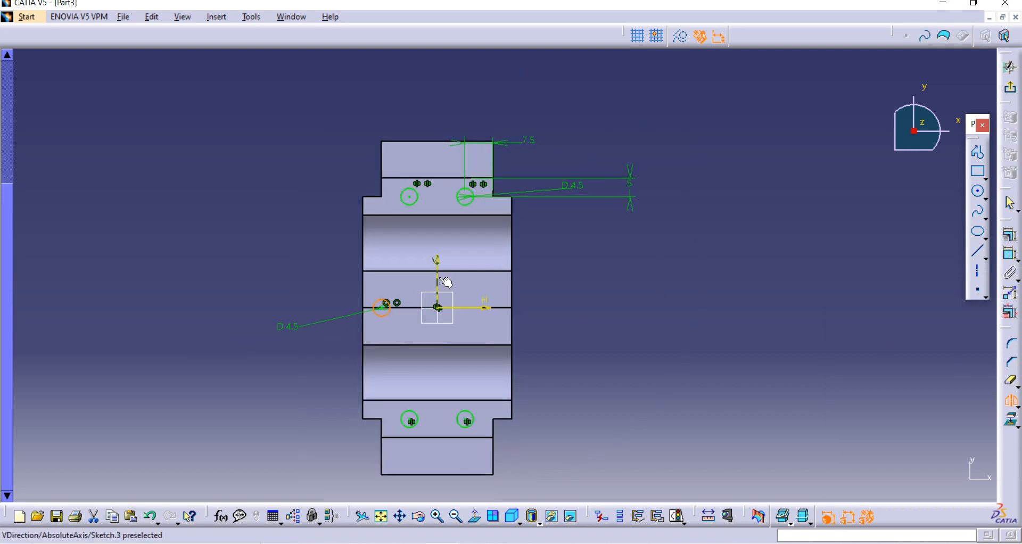
left_click(439, 283)
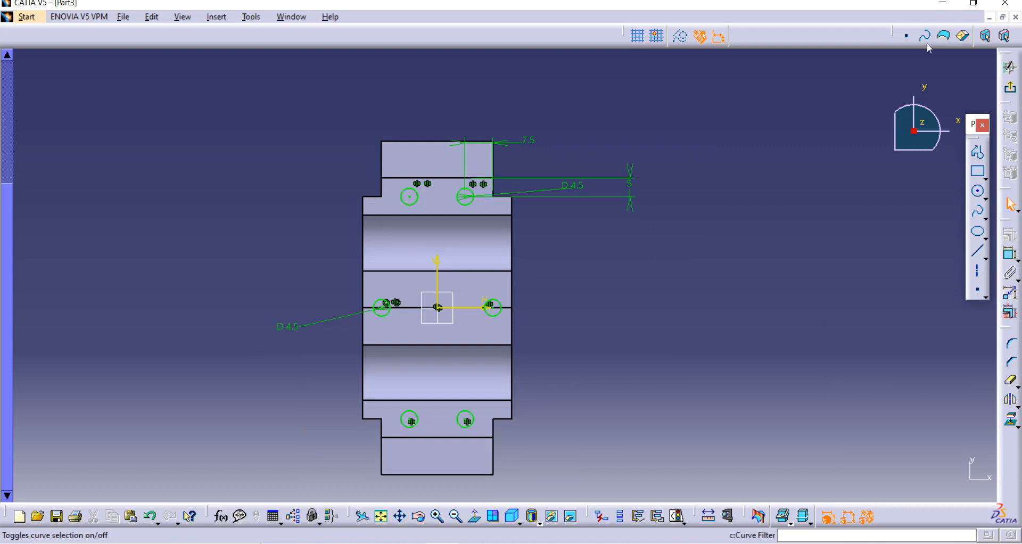
Exit the six-hole sketch and switch to the Double Bearing Assembly PDF to check the depth of the Base's holes.
middle_click_drag(743, 191, 743, 191)
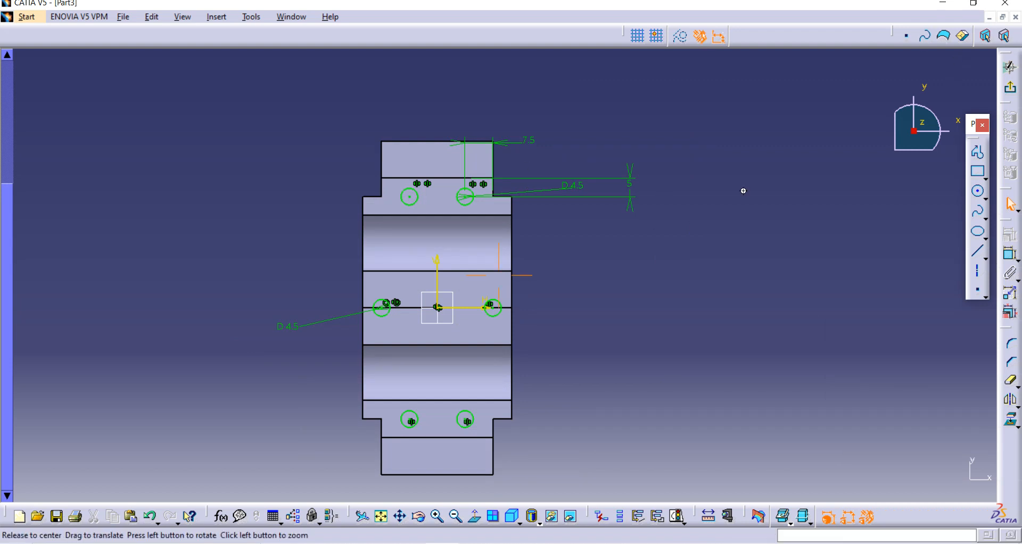
middle_click_drag(511, 274, 655, 155)
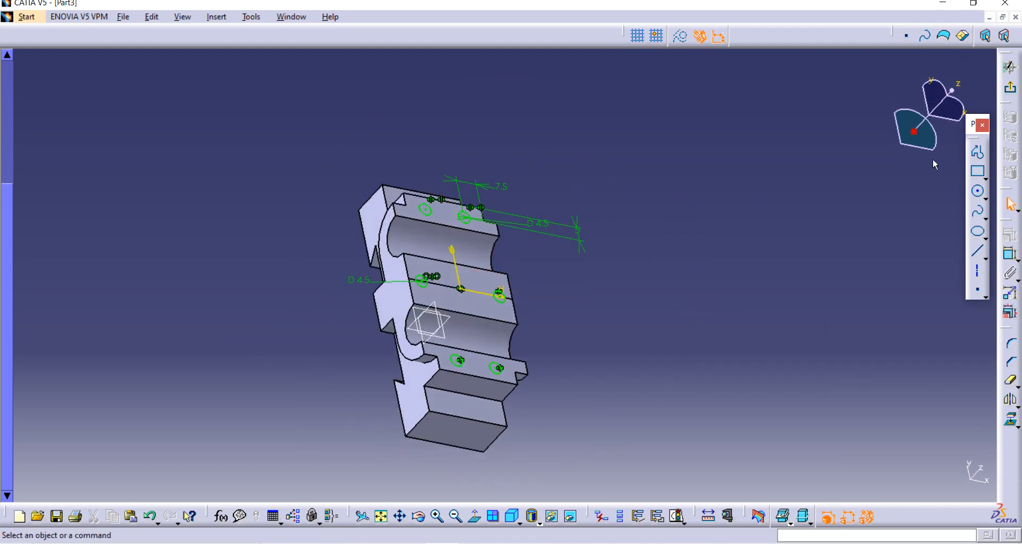
left_click(1010, 87)
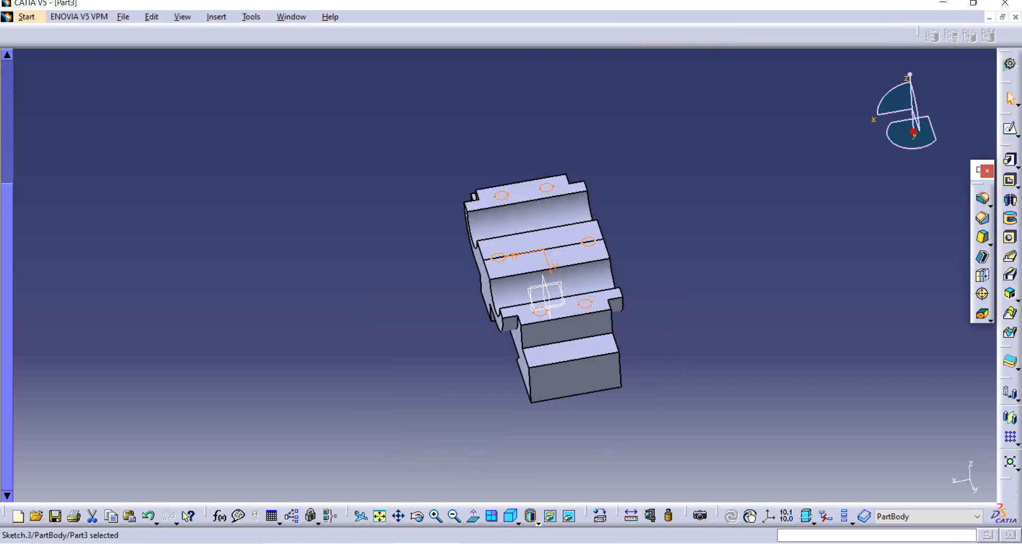
key("alt+Tab")
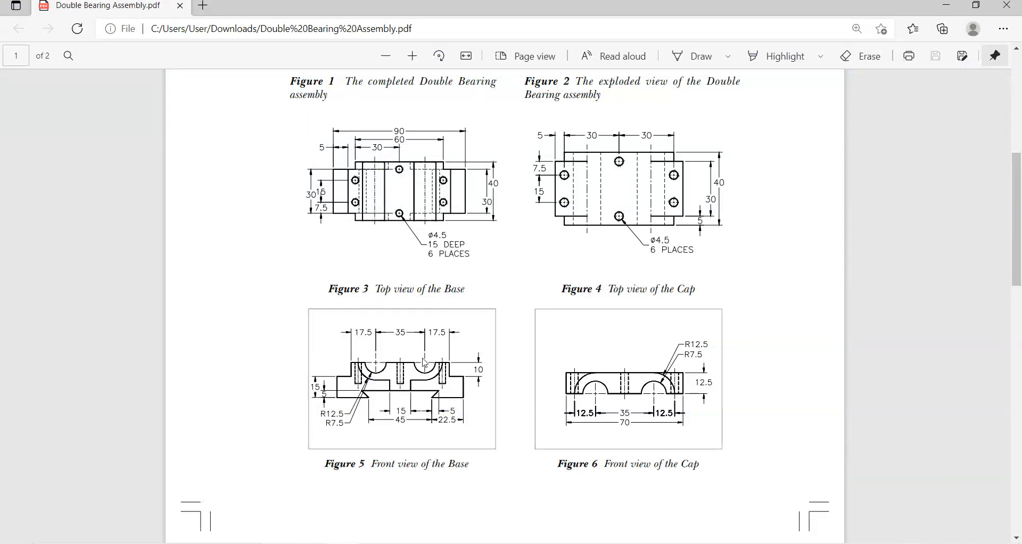